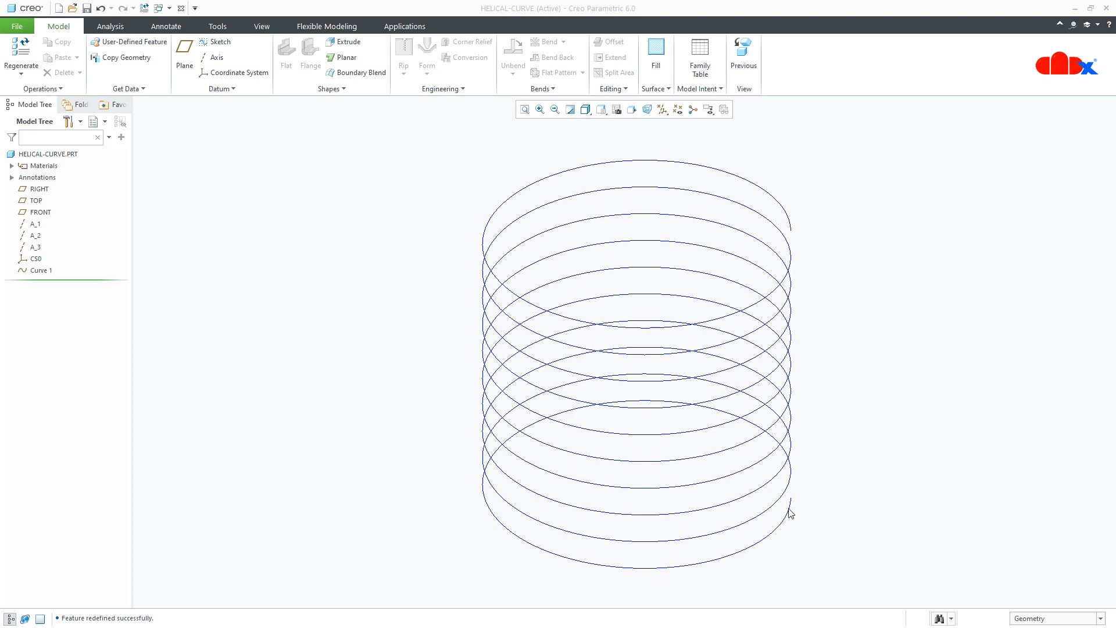
- Switch between the open HELICAL-CURVE-CONICAL and FLAT-COIL-SPRING models to view the example curves
{"action": "left_click", "coordinate": [178, 9]}
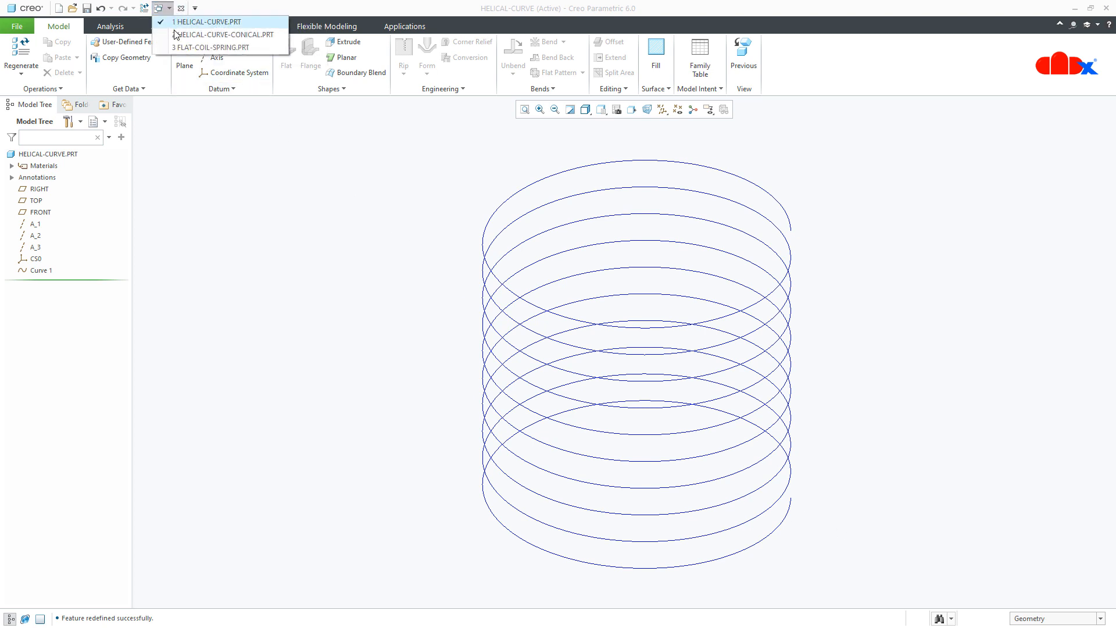
{"action": "left_click", "coordinate": [178, 30]}
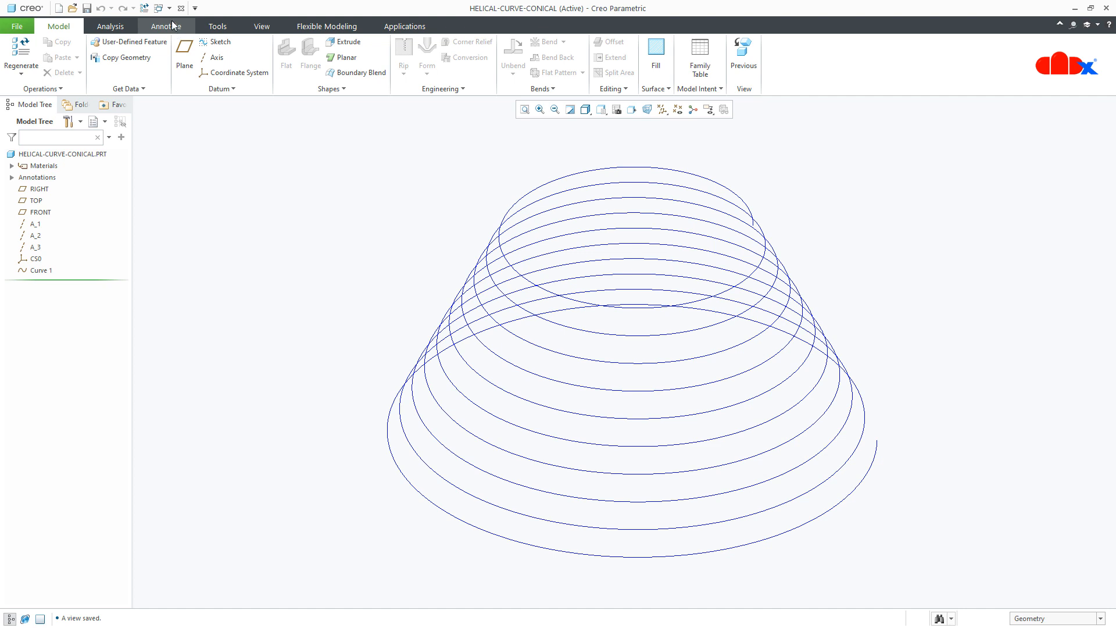
{"action": "left_click", "coordinate": [159, 8]}
{"action": "left_click", "coordinate": [177, 48]}
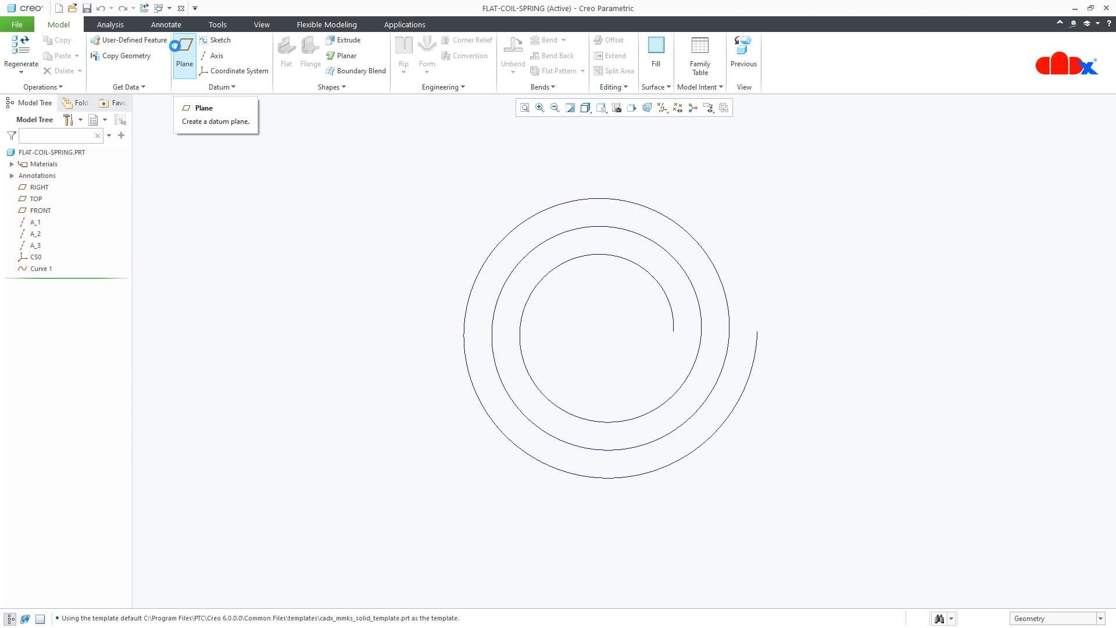
{"action": "left_click", "coordinate": [220, 87]}
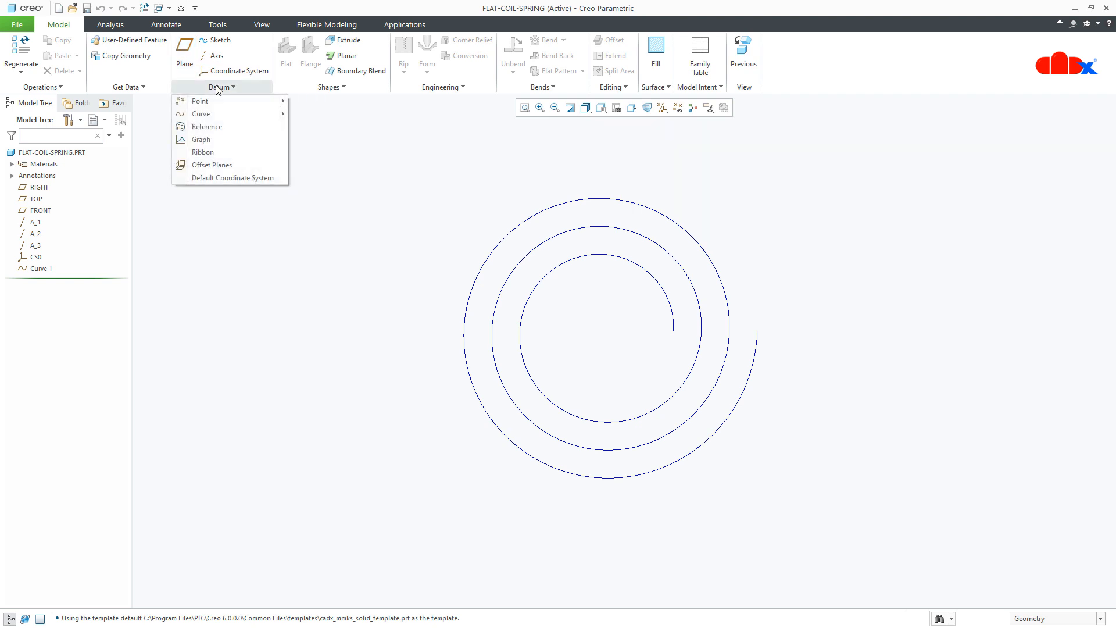
{"action": "mouse_move", "coordinate": [229, 117]}
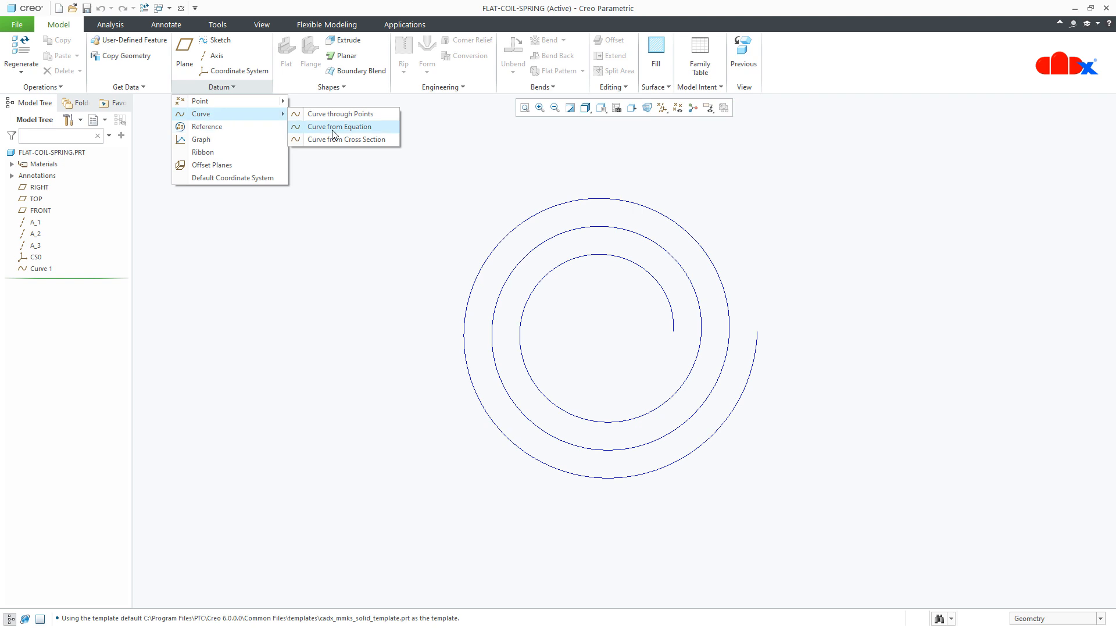
{"action": "left_click", "coordinate": [337, 169]}
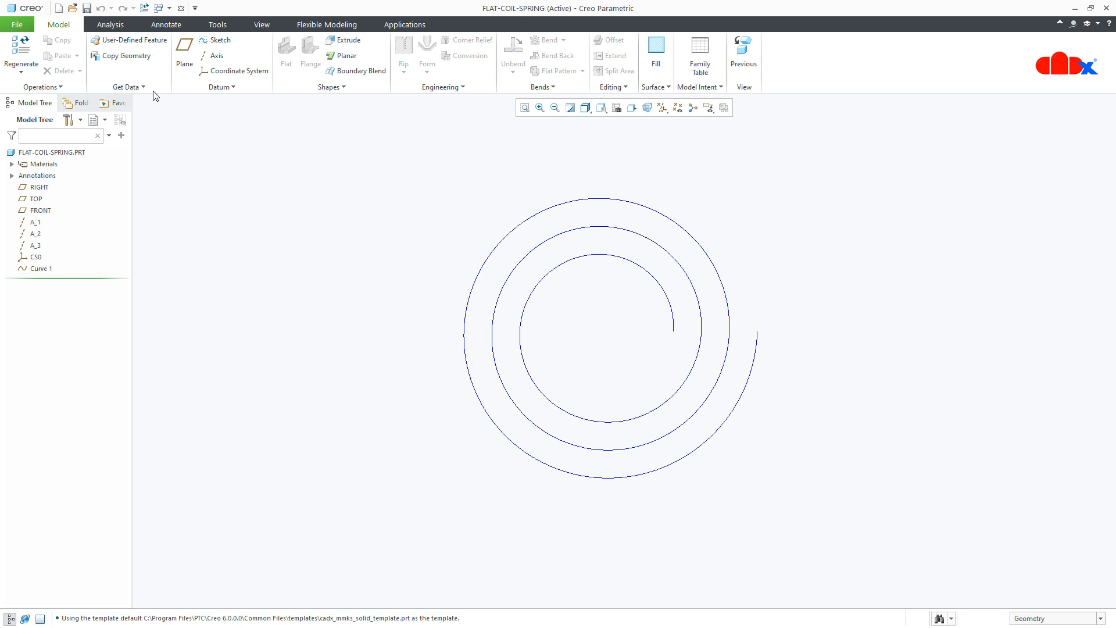
- Create a new solid part prt0006 with the default template and maximize its window
{"action": "left_click", "coordinate": [58, 9]}
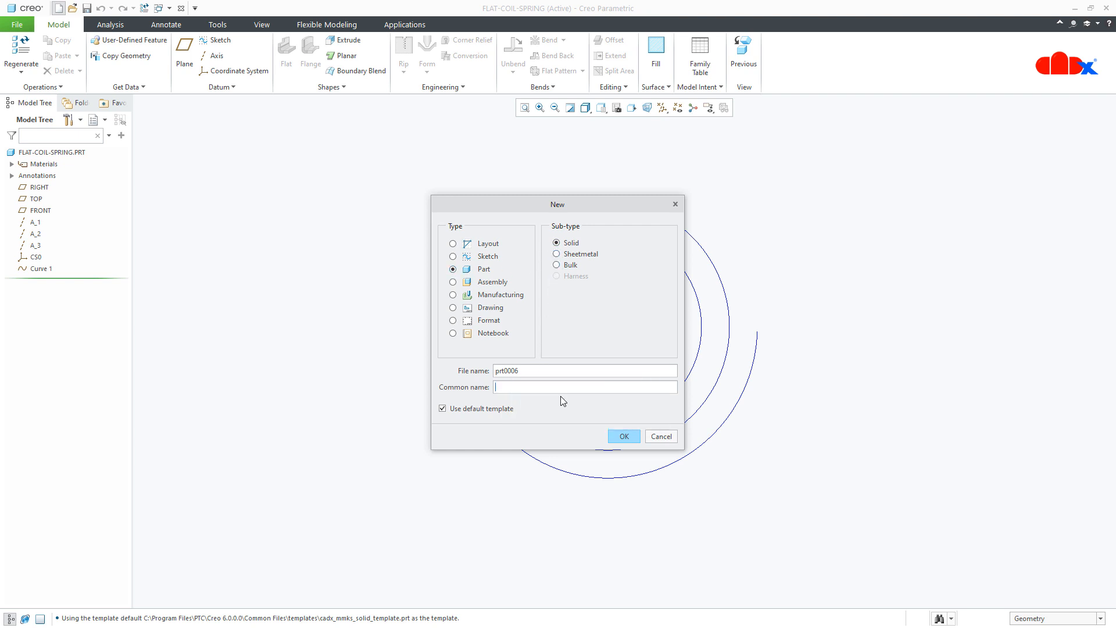
{"action": "left_click", "coordinate": [623, 439]}
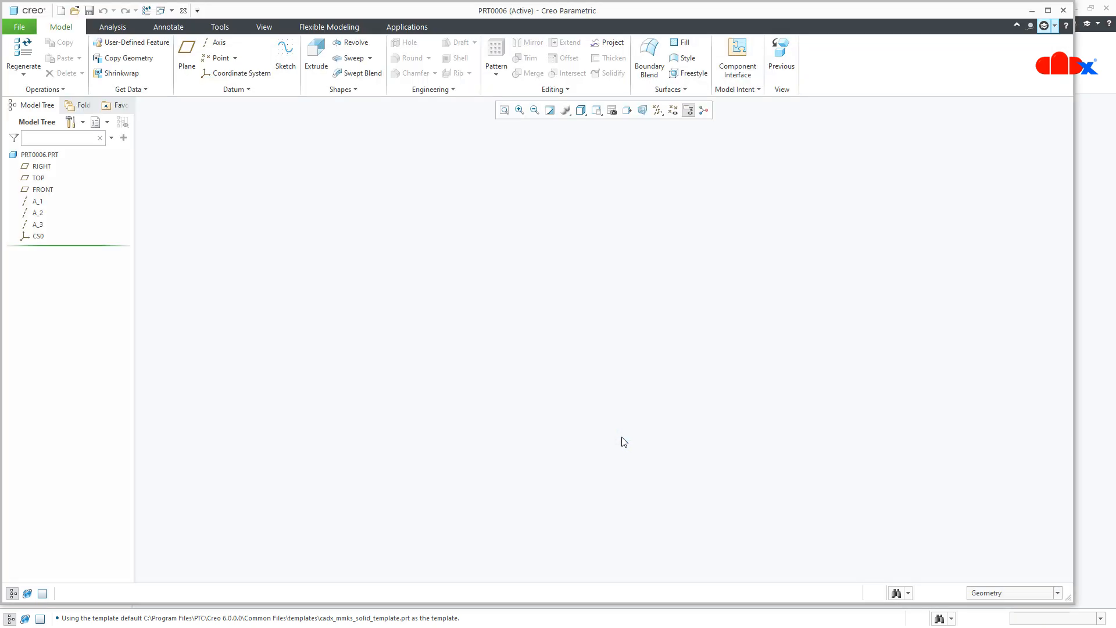
{"action": "left_click", "coordinate": [1048, 10]}
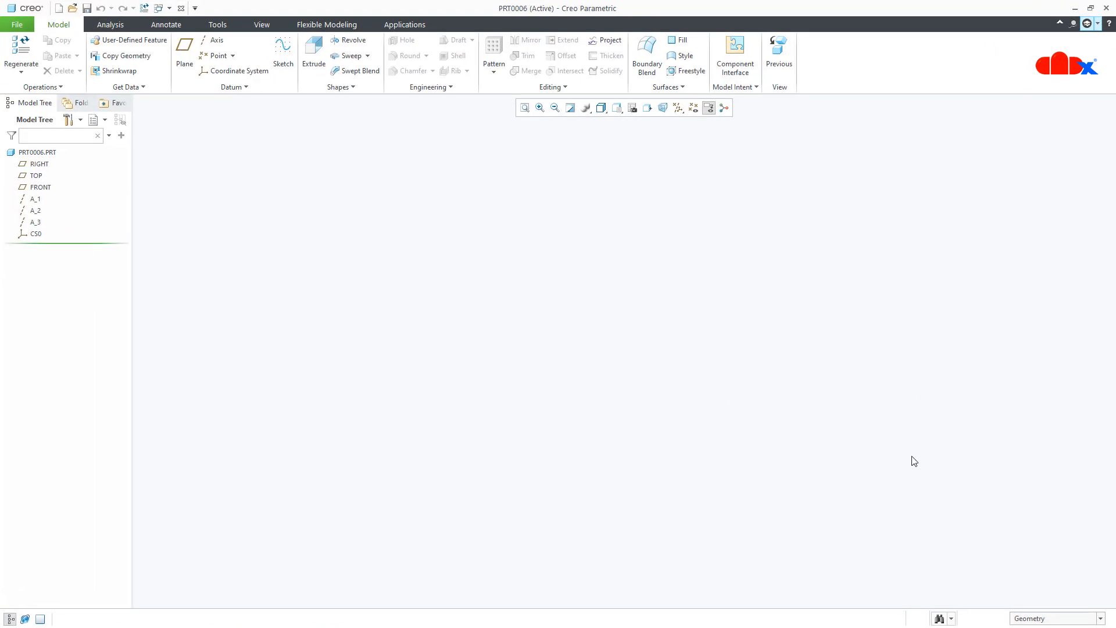
- Start a Curve from Equation in Cylindrical coordinates referencing coordinate system CS0
{"action": "left_click", "coordinate": [253, 92]}
{"action": "mouse_move", "coordinate": [251, 103]}
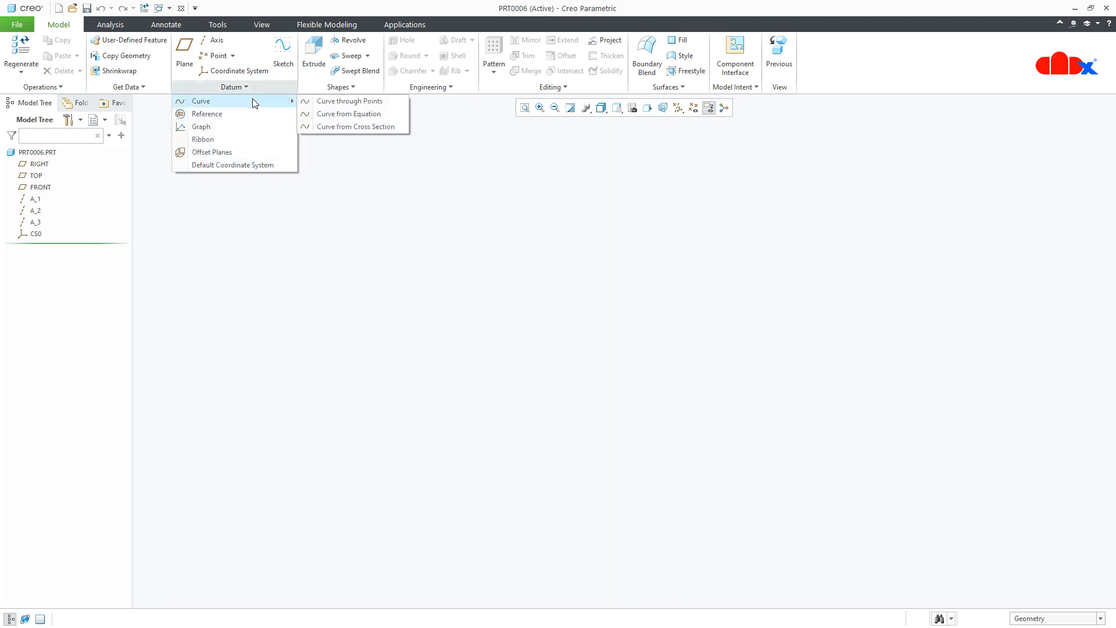
{"action": "left_click", "coordinate": [330, 115]}
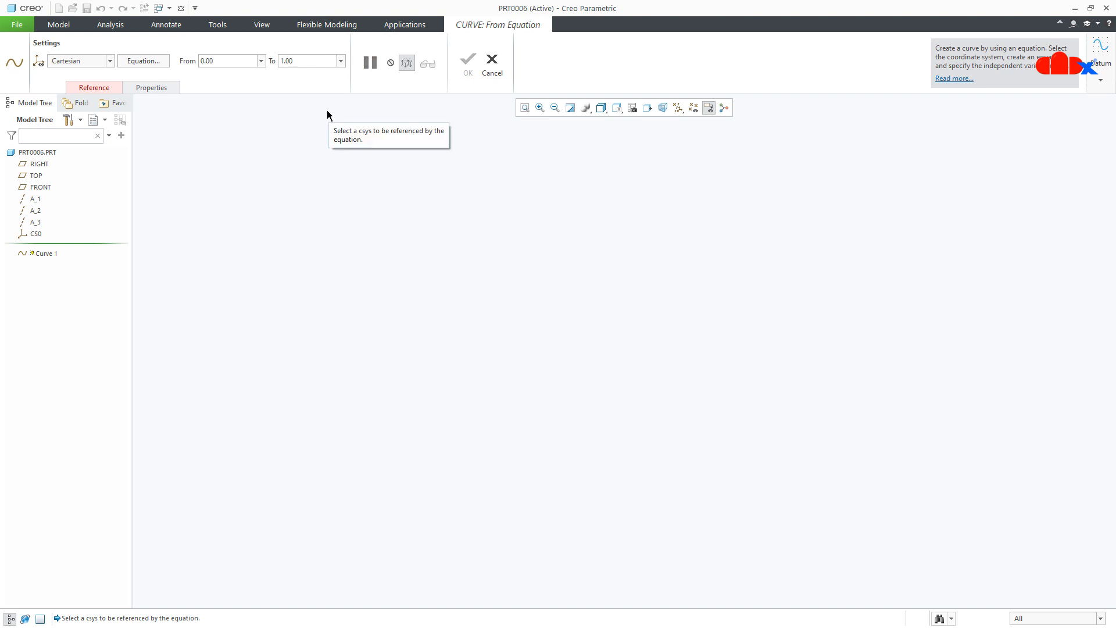
{"action": "left_click", "coordinate": [105, 64]}
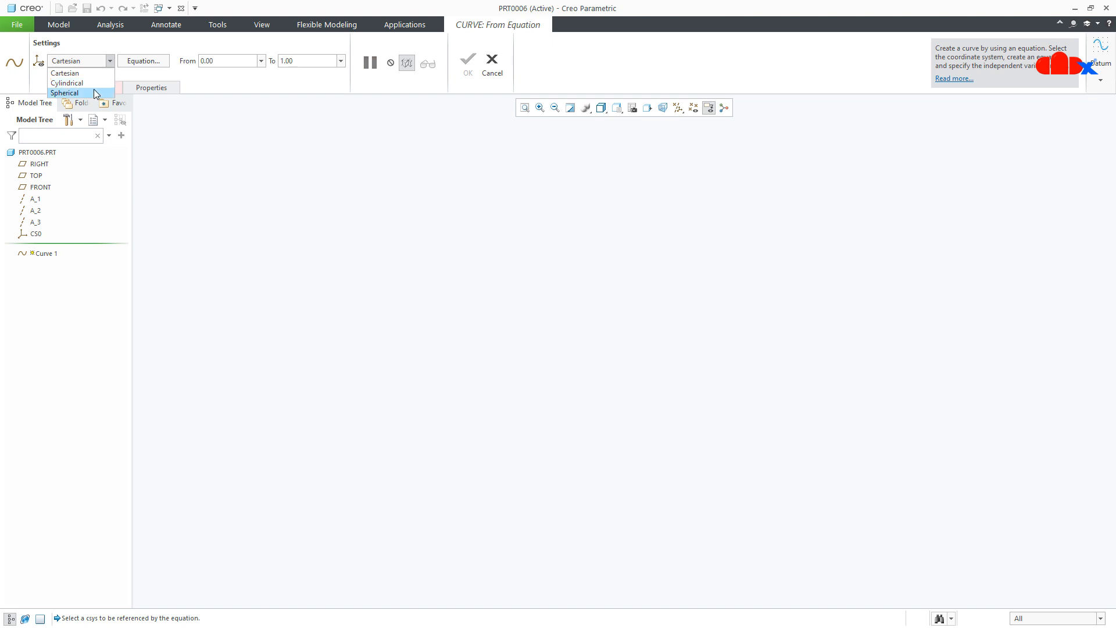
{"action": "left_click", "coordinate": [94, 83]}
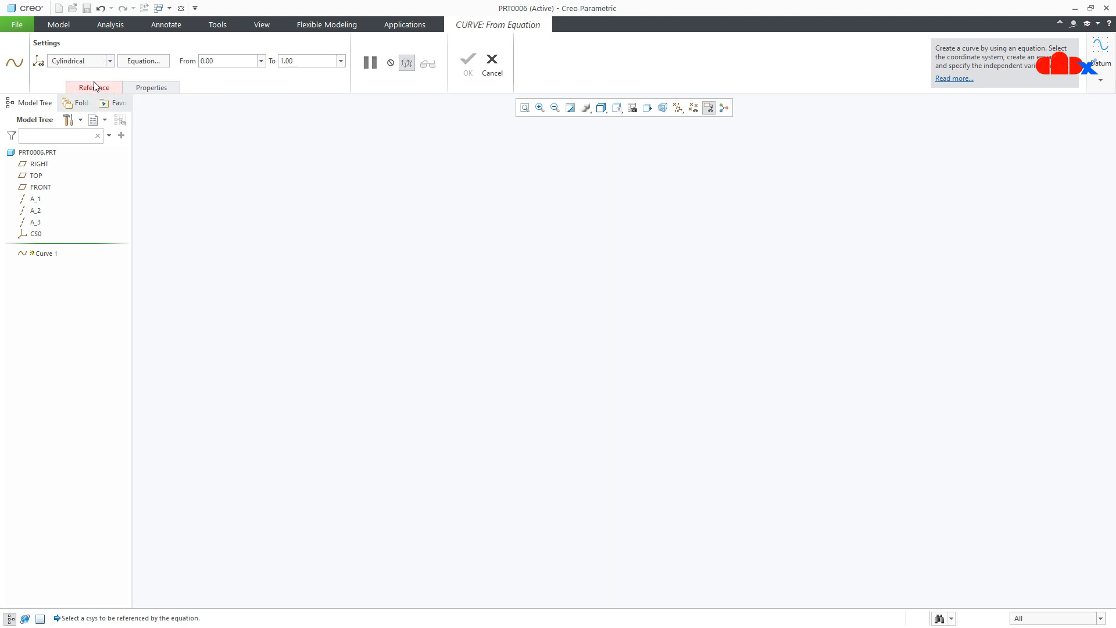
{"action": "left_click", "coordinate": [95, 89]}
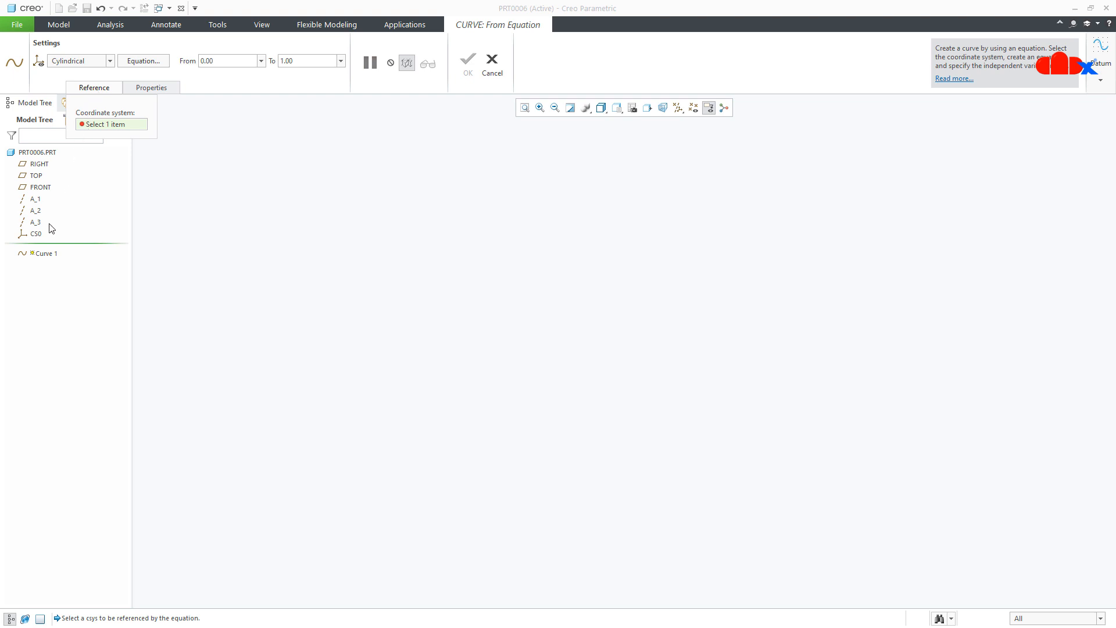
{"action": "left_click", "coordinate": [36, 234]}
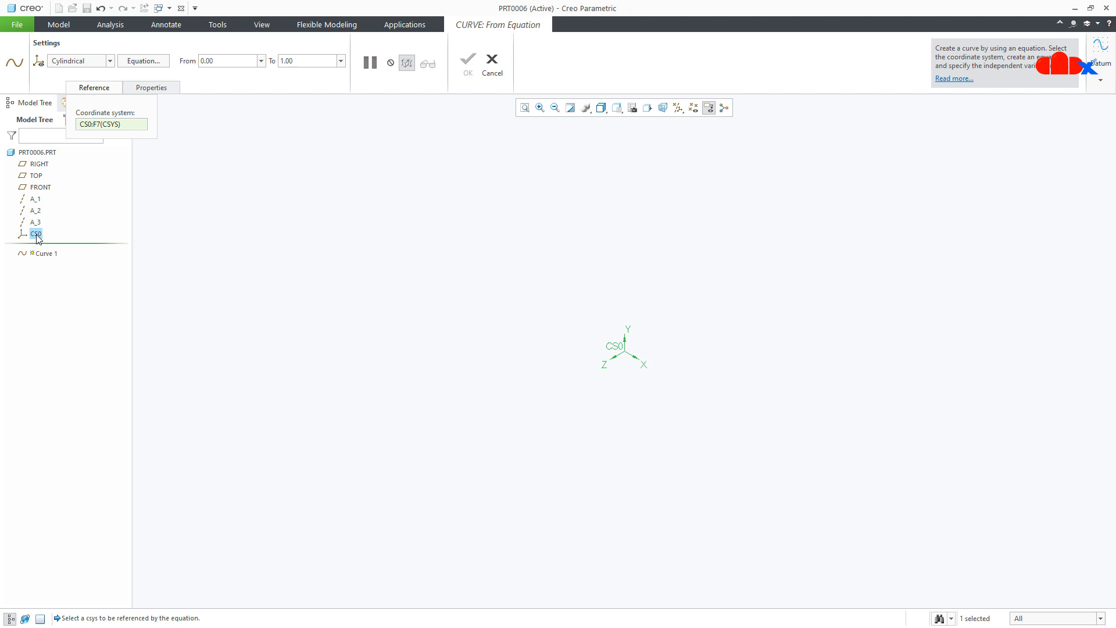
- Enter the curve equations r=50, theta=t*360*10, z=t*100, verify them and accept the equation
{"action": "left_click", "coordinate": [154, 63]}
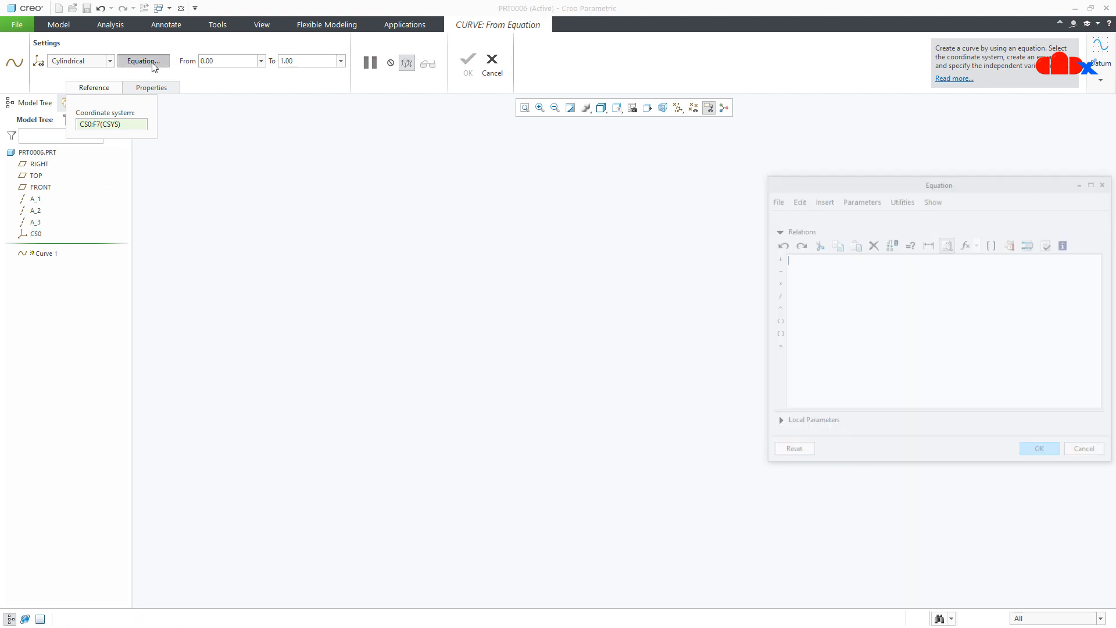
{"action": "left_click_drag", "start_coordinate": [790, 184], "coordinate": [271, 198]}
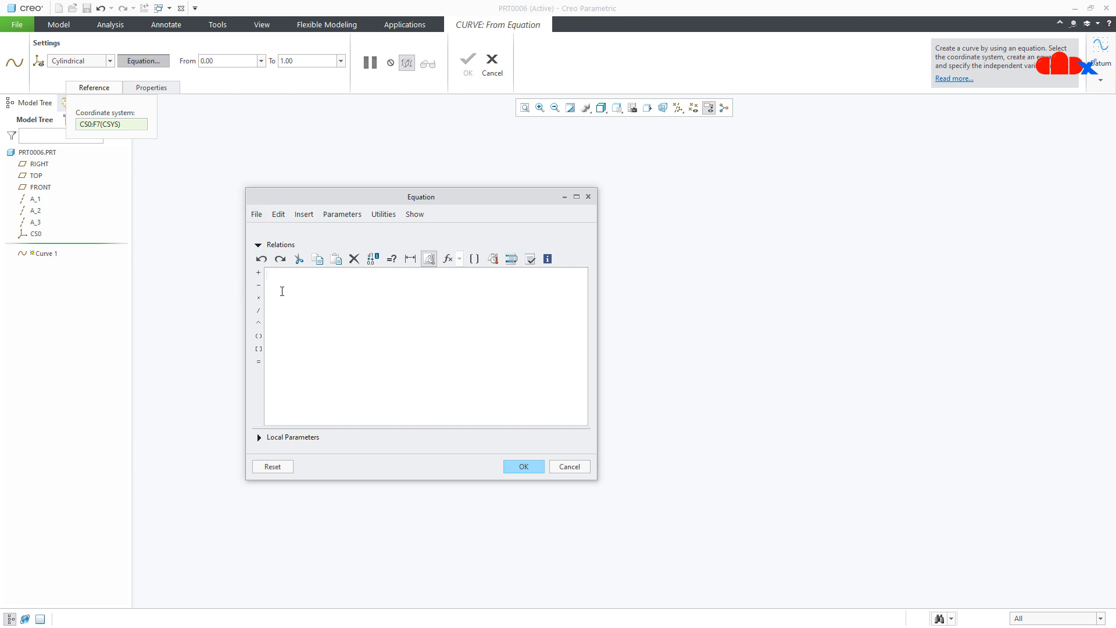
{"action": "type", "text": "r=50 theta=t*360*10 z=t*100"}
{"action": "left_click_drag", "start_coordinate": [282, 283], "coordinate": [261, 295]}
{"action": "left_click_drag", "start_coordinate": [278, 294], "coordinate": [269, 297]}
{"action": "left_click_drag", "start_coordinate": [302, 300], "coordinate": [257, 273]}
{"action": "left_click", "coordinate": [289, 376]}
{"action": "left_click", "coordinate": [529, 258]}
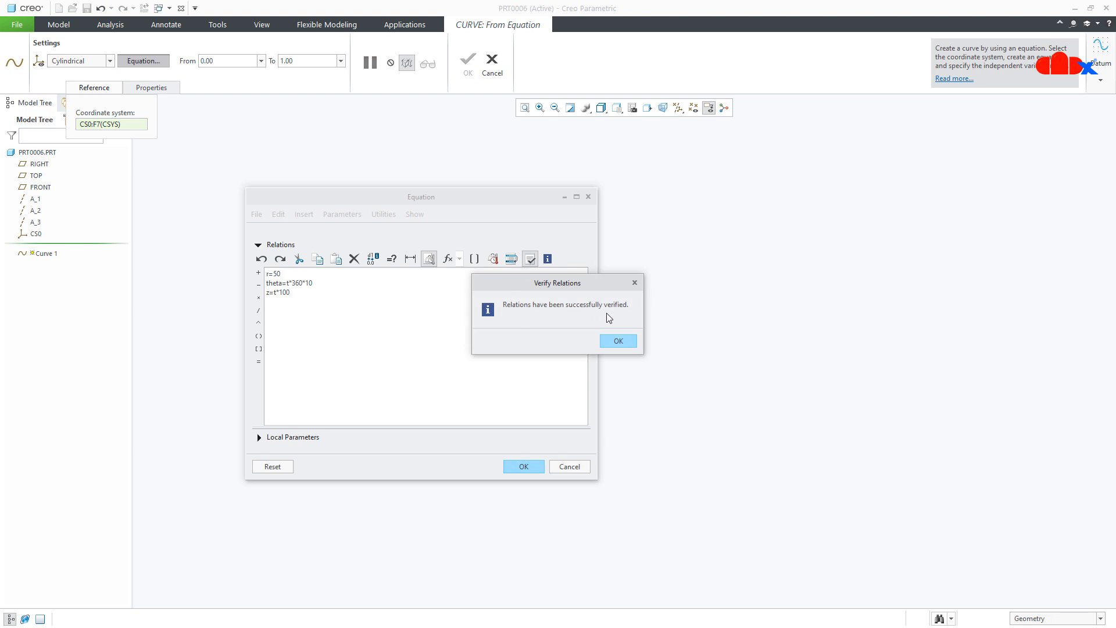
{"action": "left_click", "coordinate": [617, 342]}
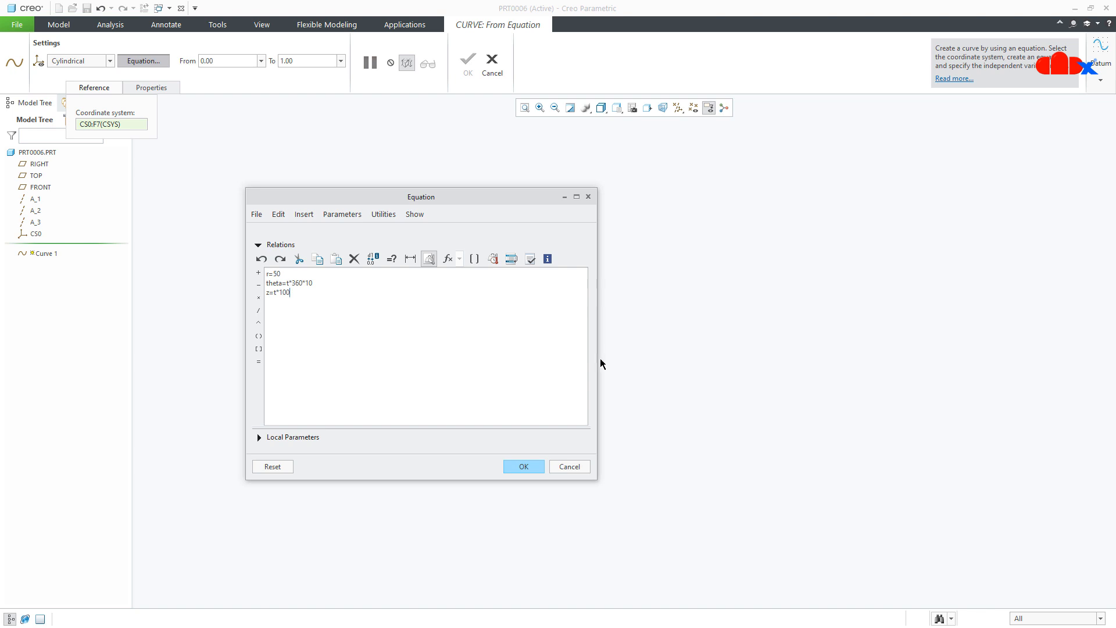
{"action": "left_click", "coordinate": [538, 469]}
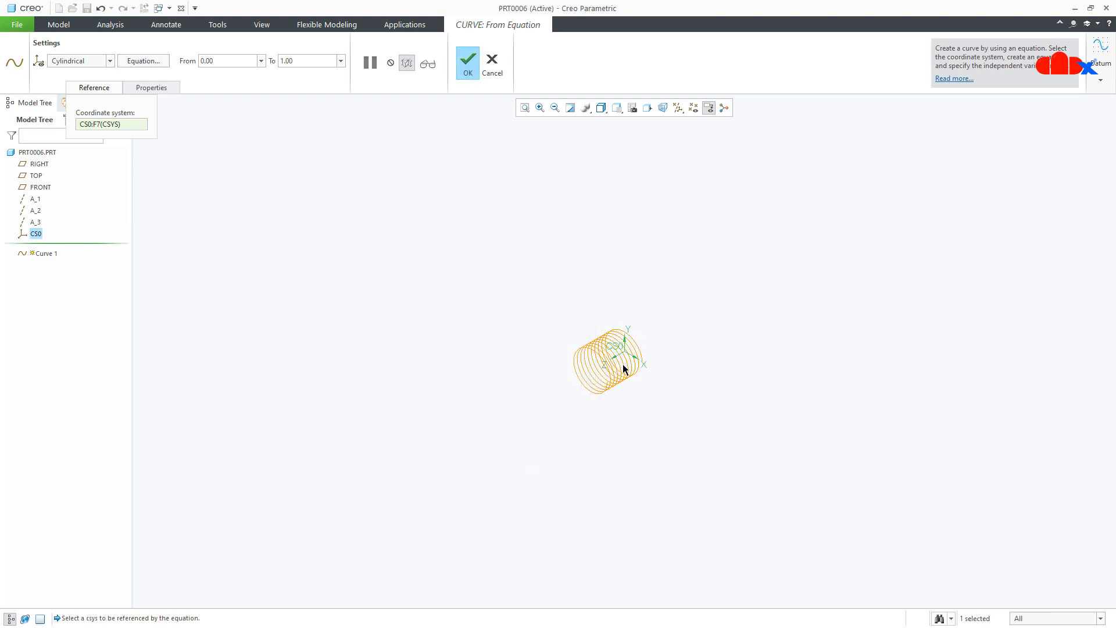
- Complete the equation curve feature to create the helix
{"action": "scroll", "coordinate": [622, 366], "scroll_direction": "up", "scroll_amount": 5}
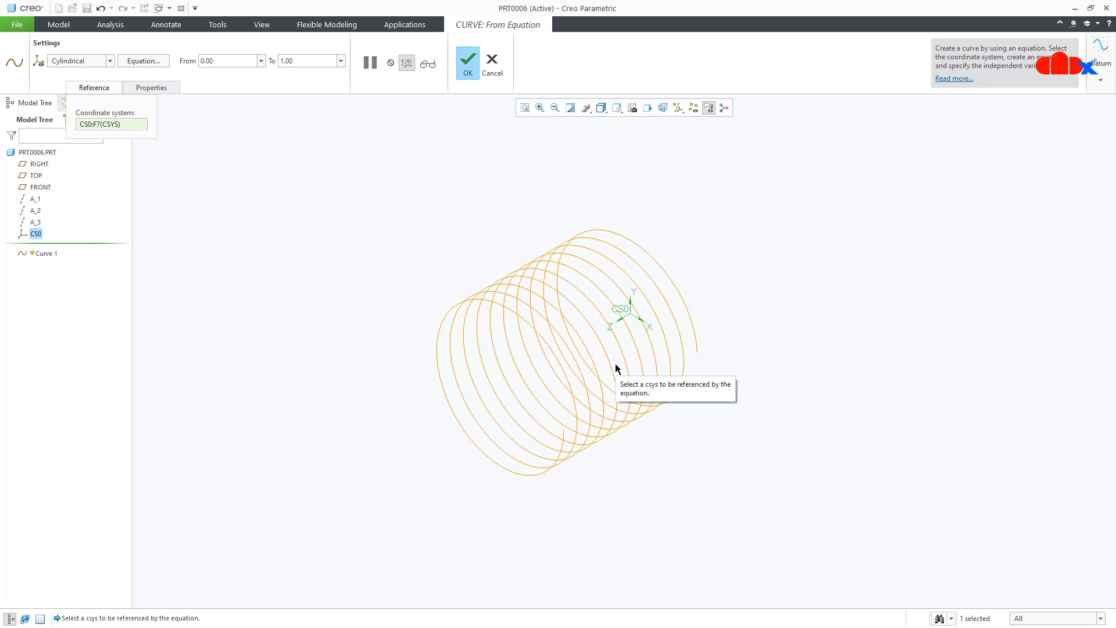
{"action": "middle_click_drag", "start_coordinate": [630, 470], "coordinate": [608, 501]}
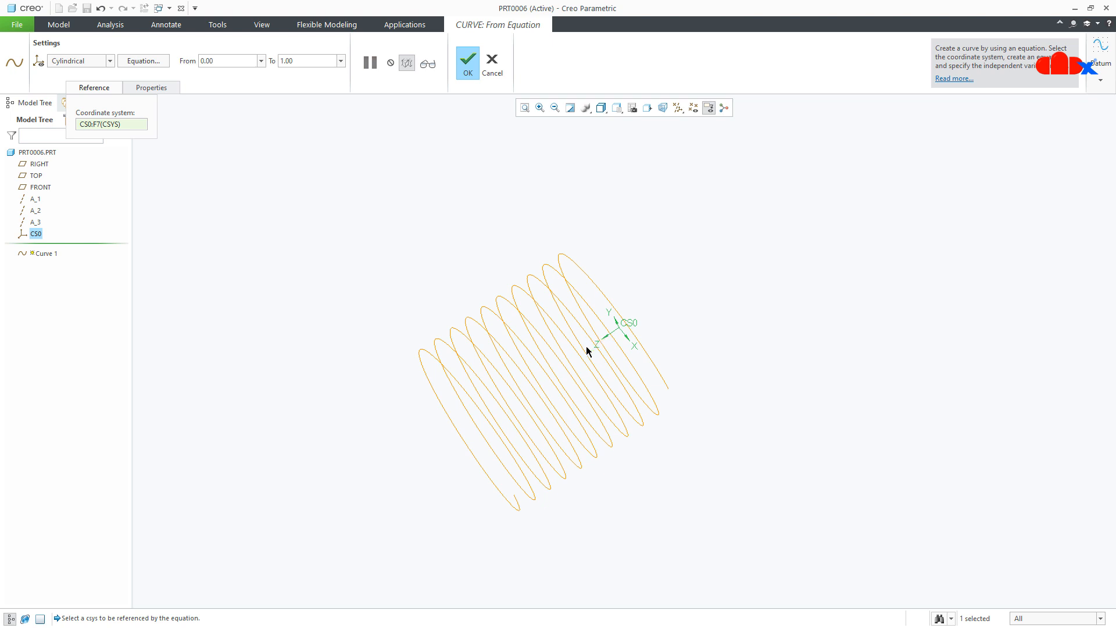
{"action": "middle_click_drag", "start_coordinate": [576, 355], "coordinate": [636, 361]}
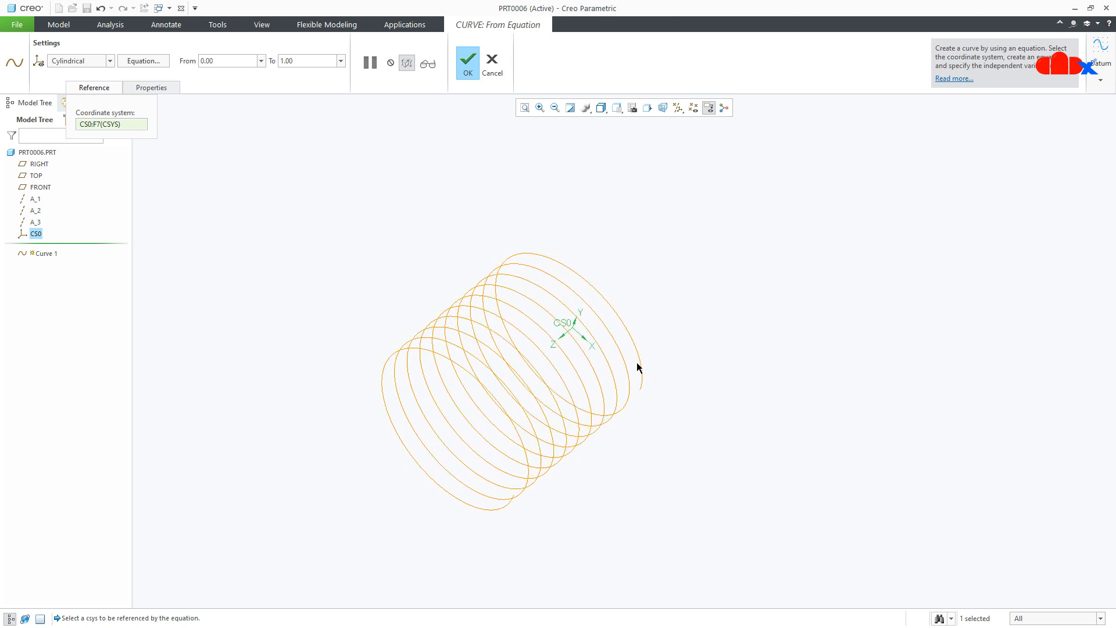
{"action": "left_click", "coordinate": [468, 63]}
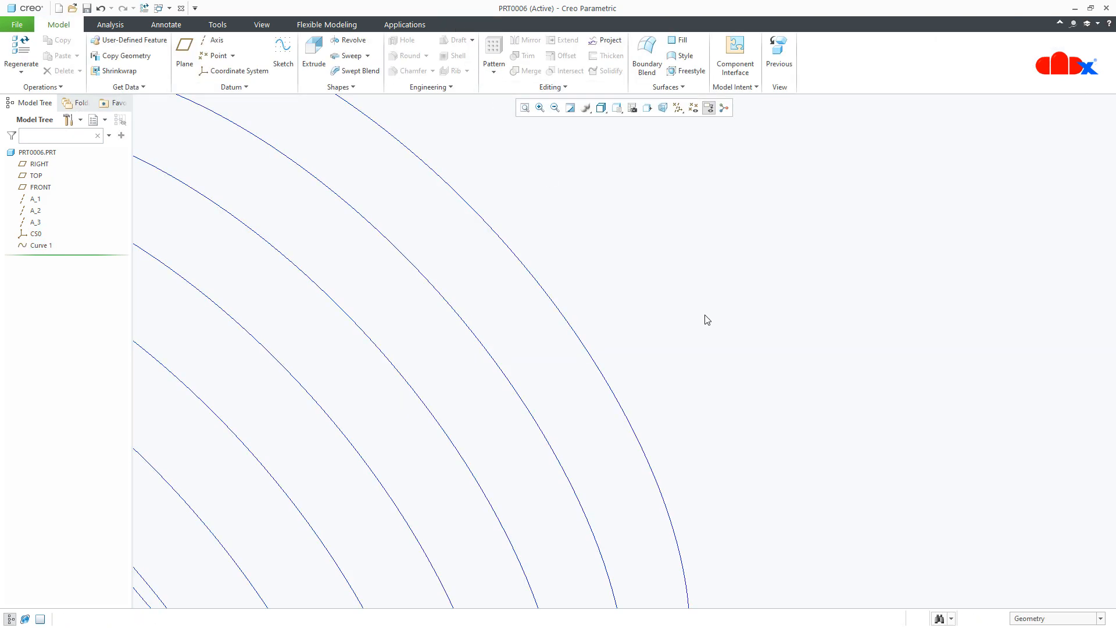
- Start a sketch on the TOP datum plane with RIGHT as the orientation reference
{"action": "scroll", "coordinate": [707, 319], "scroll_direction": "down", "scroll_amount": 5}
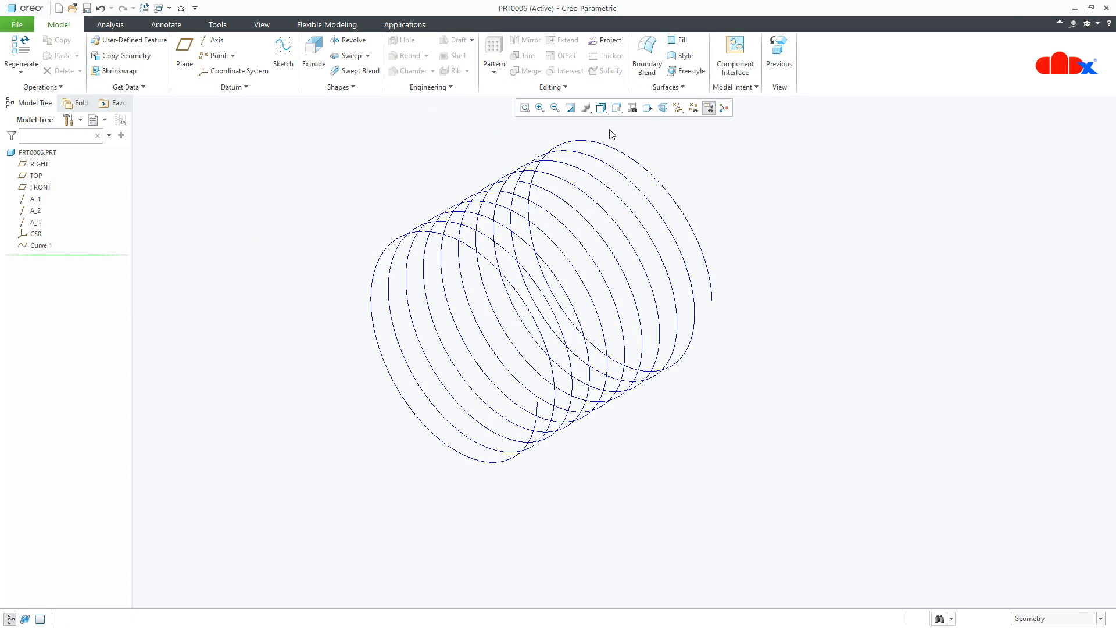
{"action": "left_click", "coordinate": [617, 108]}
{"action": "scroll", "coordinate": [630, 175], "scroll_direction": "down", "scroll_amount": 2}
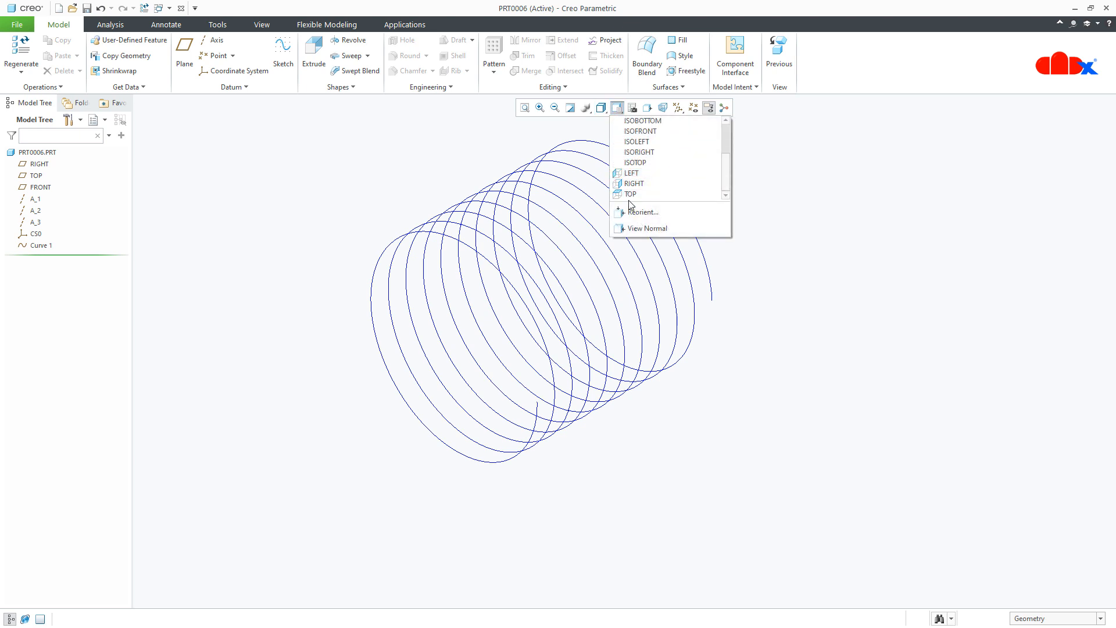
{"action": "left_click", "coordinate": [631, 194]}
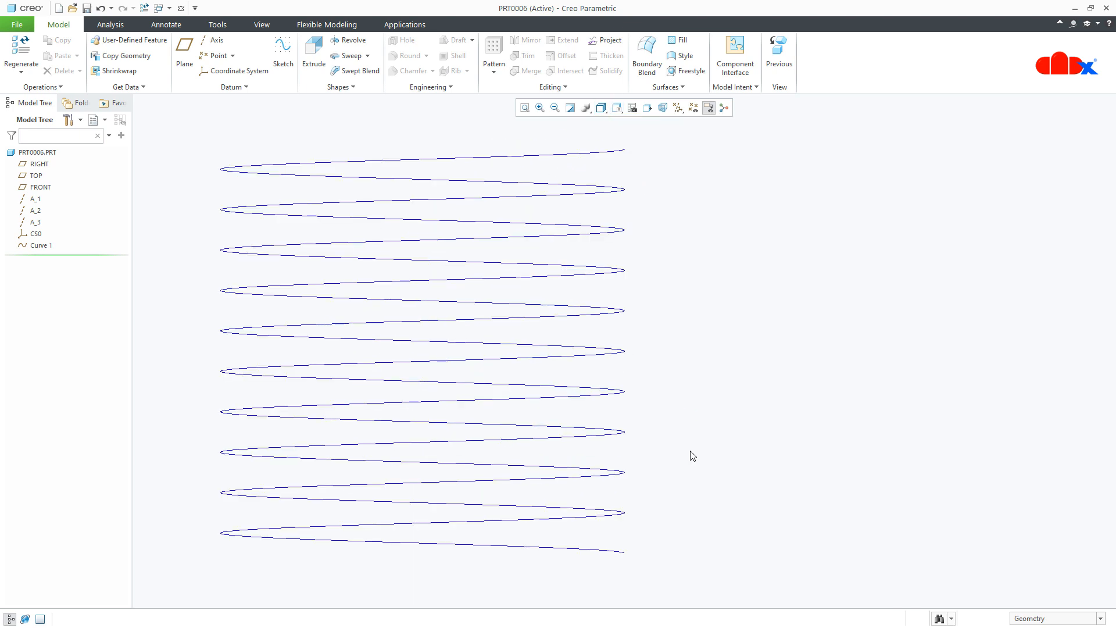
{"action": "mouse_move", "coordinate": [692, 455]}
{"action": "middle_mouse_down", "text": "shift"}
{"action": "mouse_move", "coordinate": [877, 450]}
{"action": "mouse_move", "coordinate": [830, 341]}
{"action": "mouse_move", "coordinate": [828, 372]}
{"action": "mouse_move", "coordinate": [882, 391]}
{"action": "mouse_move", "coordinate": [861, 417]}
{"action": "mouse_move", "coordinate": [869, 421]}
{"action": "middle_mouse_up", "text": "shift"}
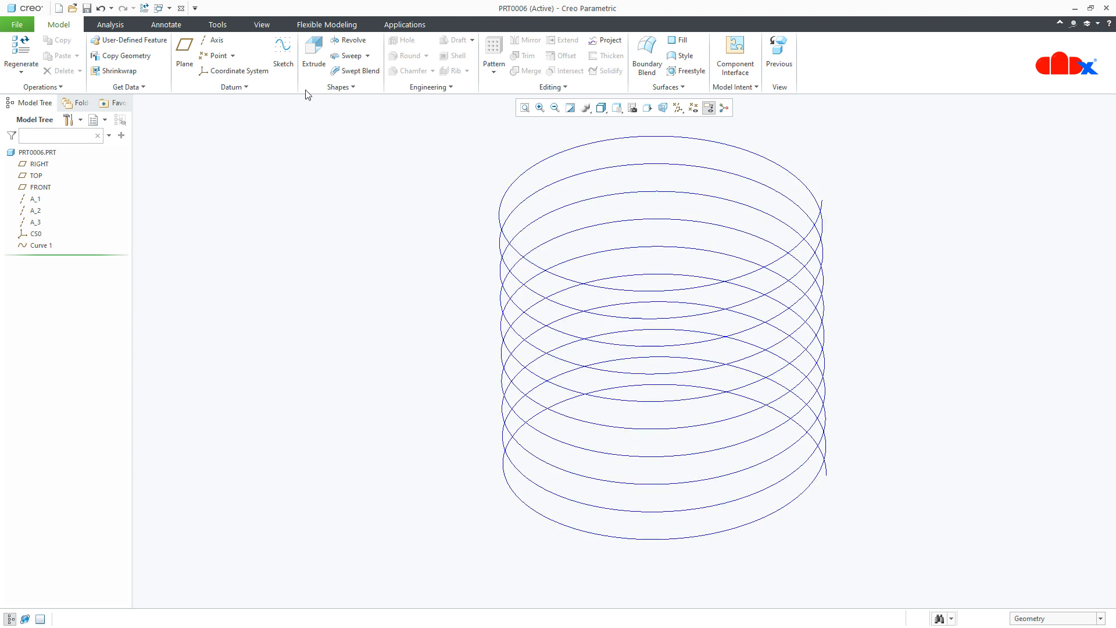
{"action": "left_click", "coordinate": [283, 57]}
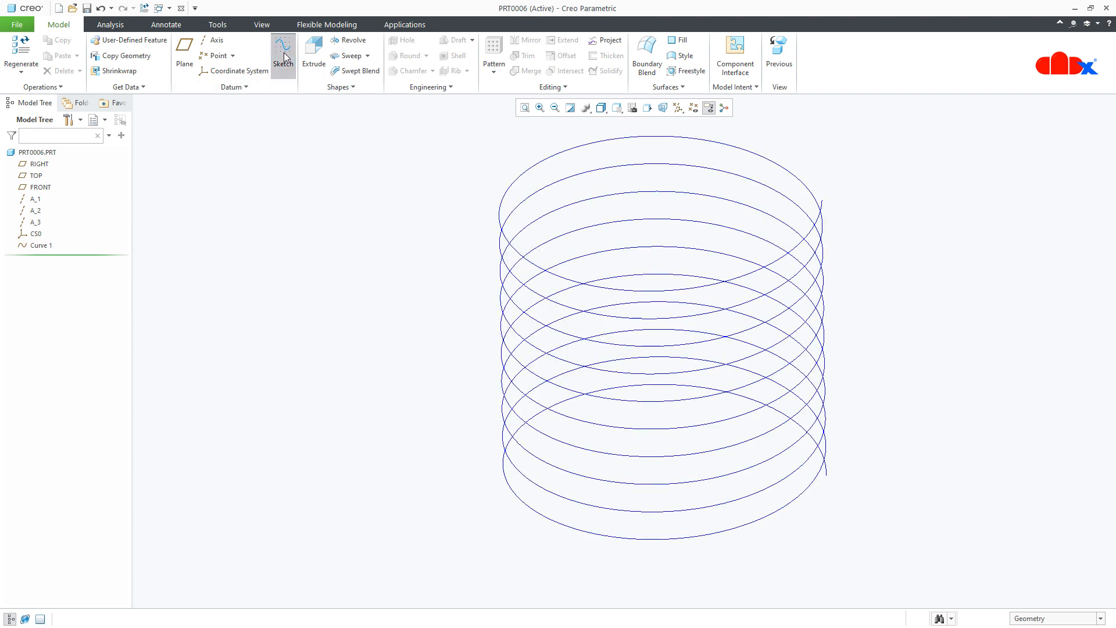
{"action": "left_click", "coordinate": [33, 176]}
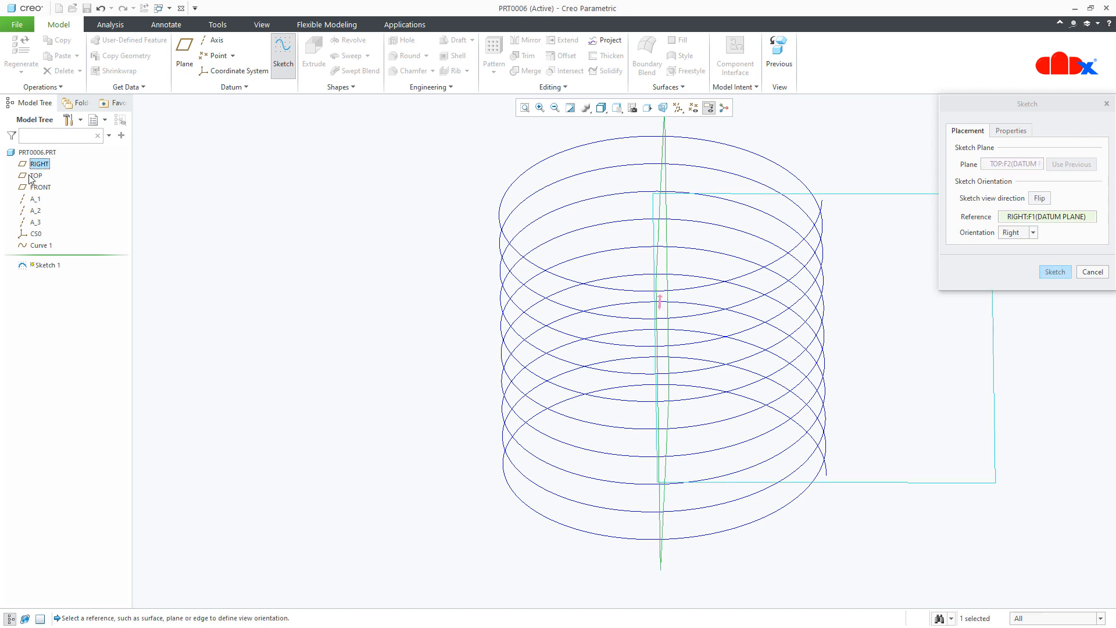
{"action": "left_click", "coordinate": [1061, 271]}
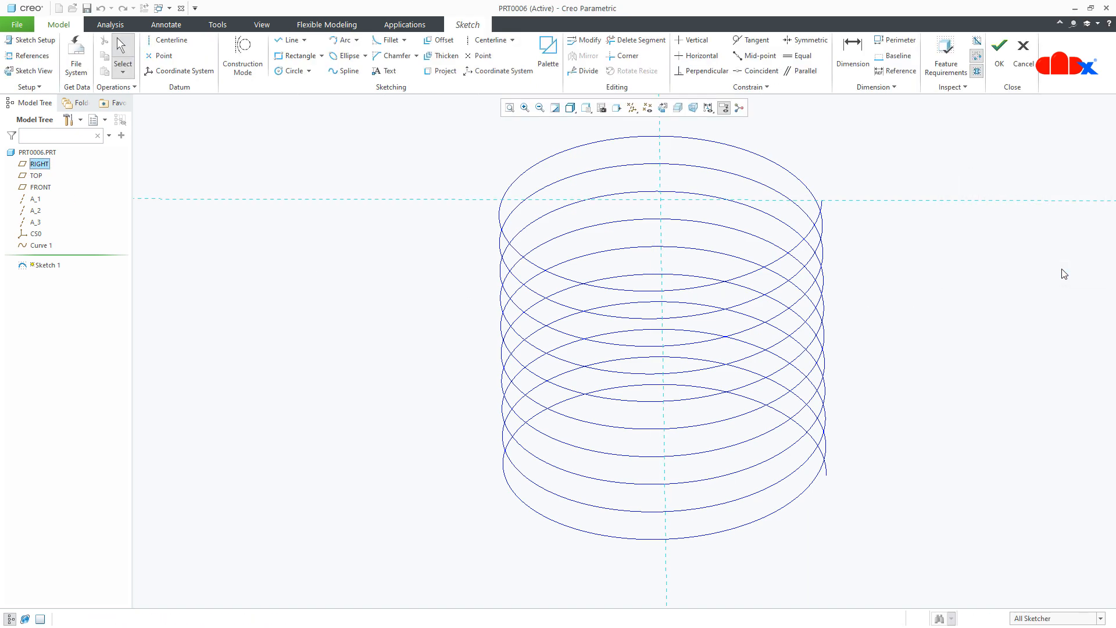
- Add the helix's lower end point as an extra sketch reference
{"action": "left_click", "coordinate": [663, 108]}
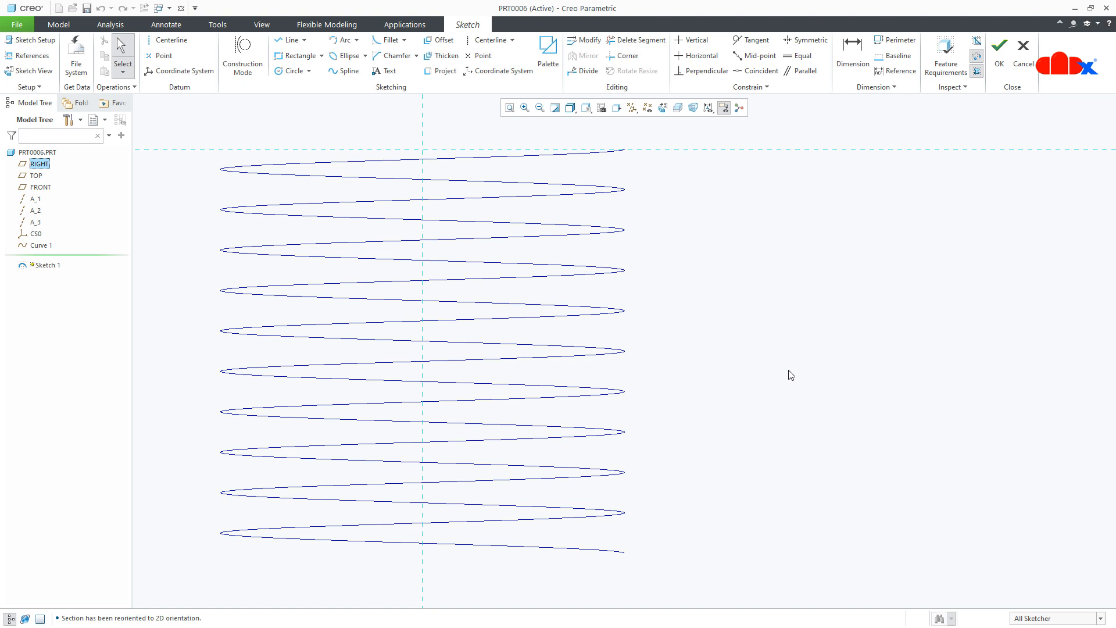
{"action": "scroll", "coordinate": [787, 375], "scroll_direction": "down", "scroll_amount": 2}
{"action": "middle_click_drag", "start_coordinate": [797, 382], "coordinate": [834, 380]}
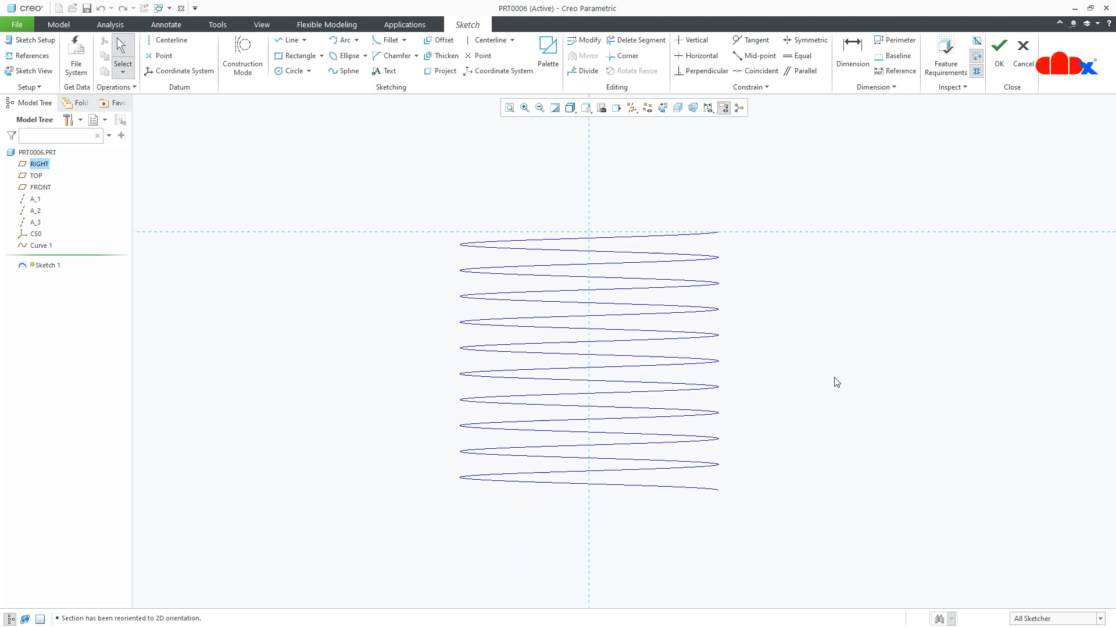
{"action": "left_click", "coordinate": [29, 55]}
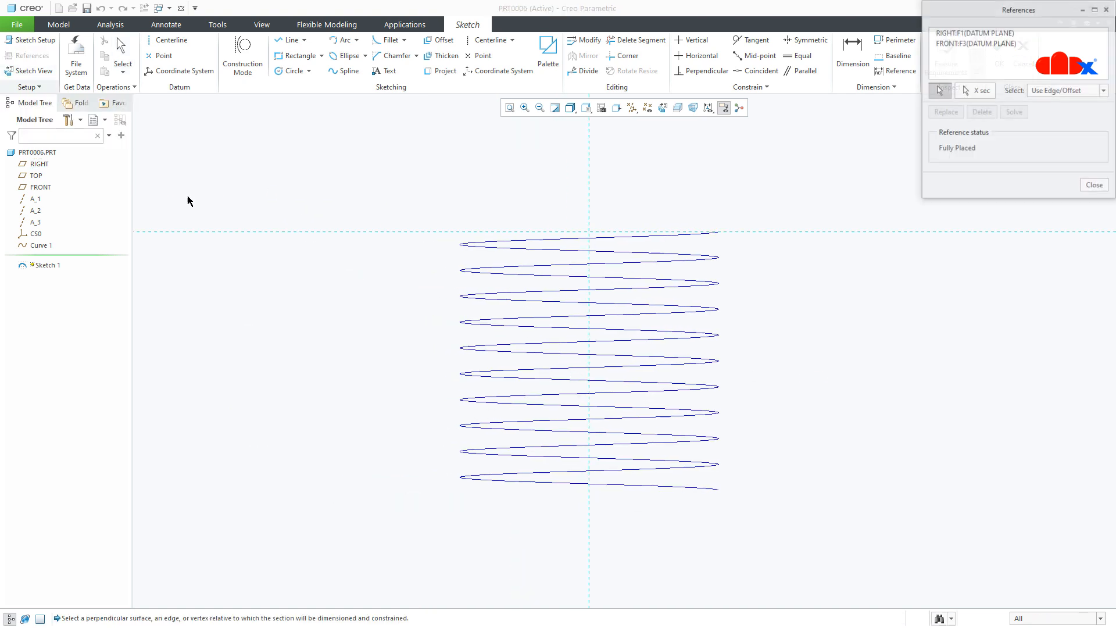
{"action": "left_click", "coordinate": [720, 491]}
- Draw a vertical line from the helix's top end down to its bottom end
{"action": "right_click", "coordinate": [773, 498]}
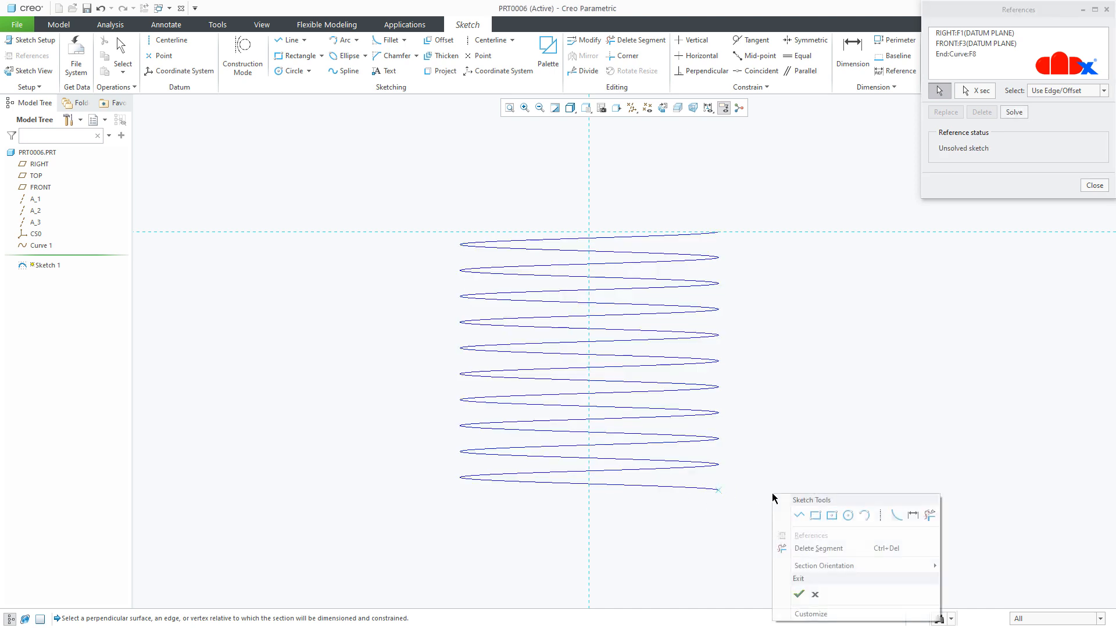
{"action": "left_click", "coordinate": [792, 511]}
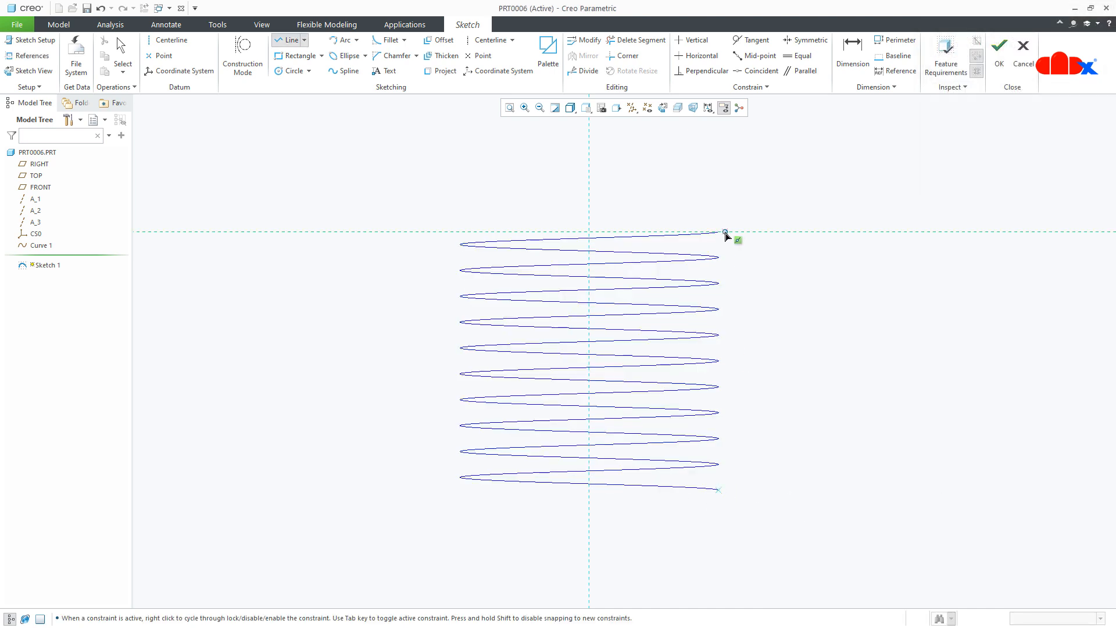
{"action": "left_click", "coordinate": [719, 232]}
{"action": "left_click", "coordinate": [718, 490]}
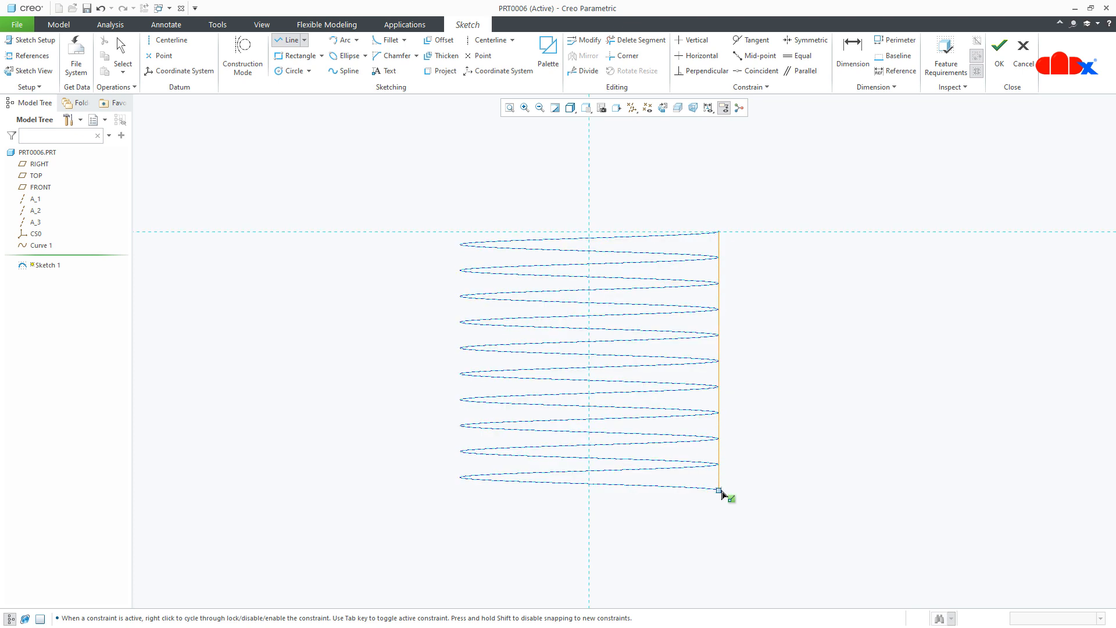
{"action": "middle_click", "coordinate": [760, 496]}
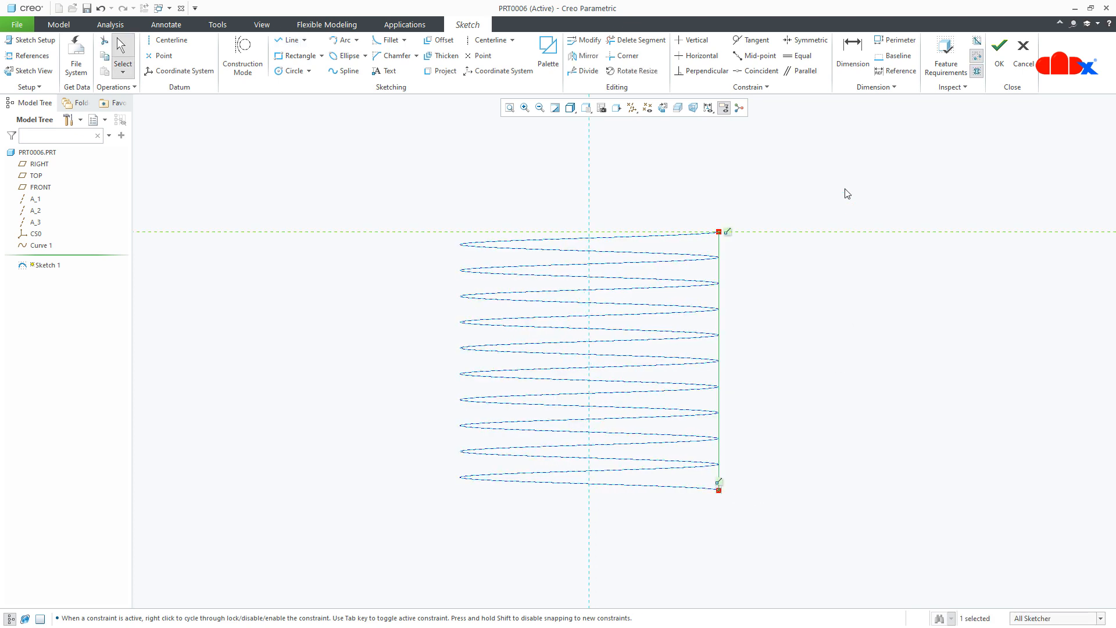
- Dimension the line's distance from the vertical centerline and convert that dimension to a reference
{"action": "left_click", "coordinate": [853, 65]}
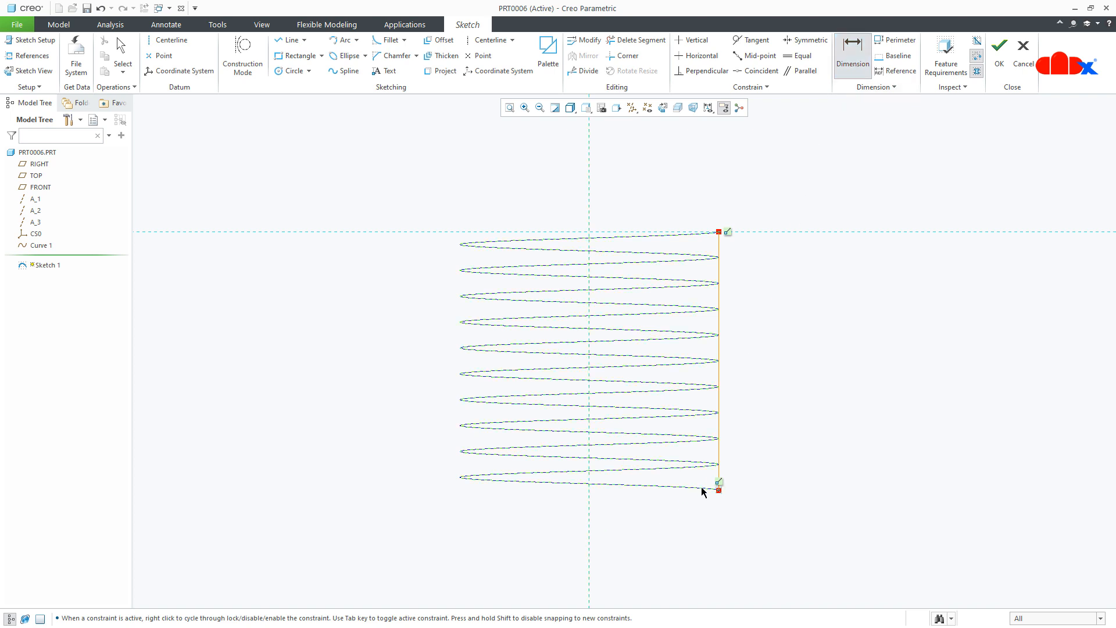
{"action": "left_click", "coordinate": [717, 488]}
{"action": "middle_click", "coordinate": [668, 538]}
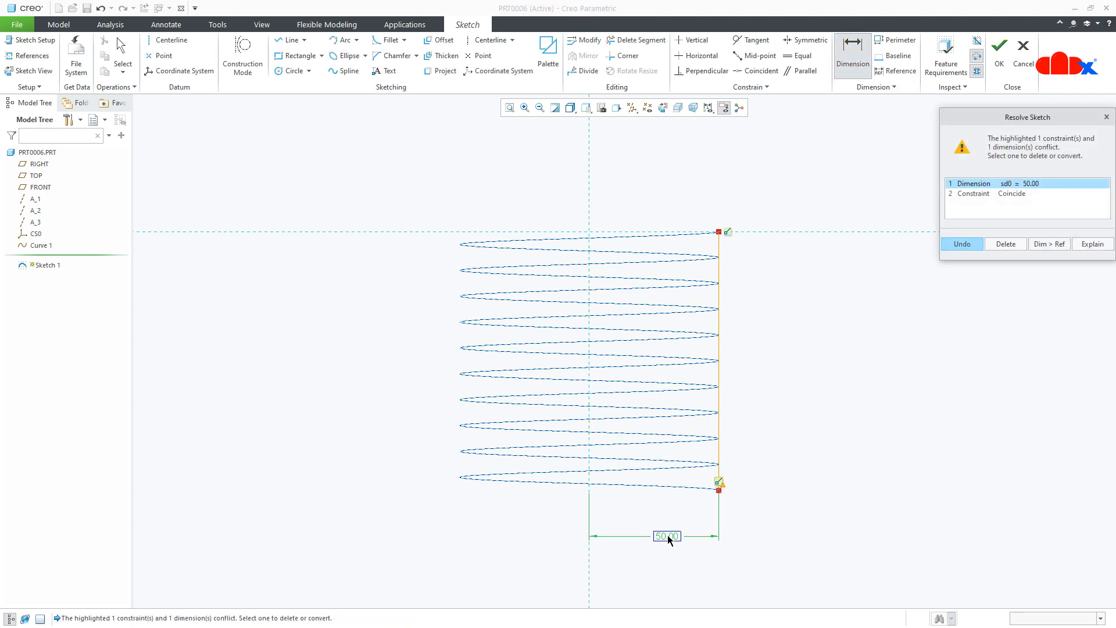
{"action": "left_click", "coordinate": [1051, 244]}
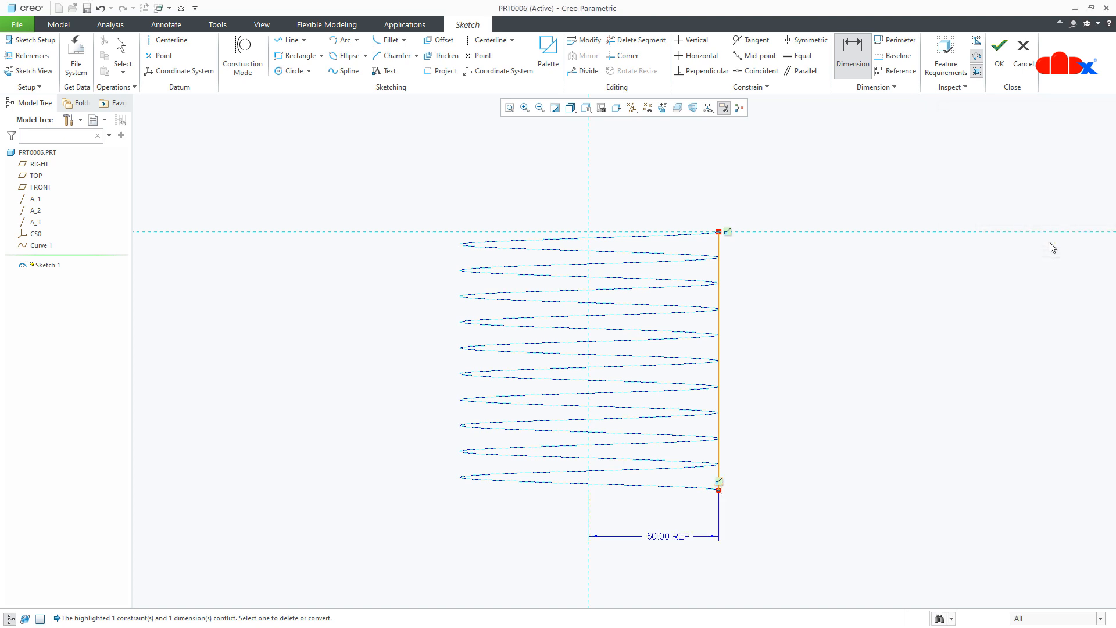
{"action": "key", "text": "Escape"}
- Dimension the line's length and convert that dimension to a reference
{"action": "key", "text": "d"}
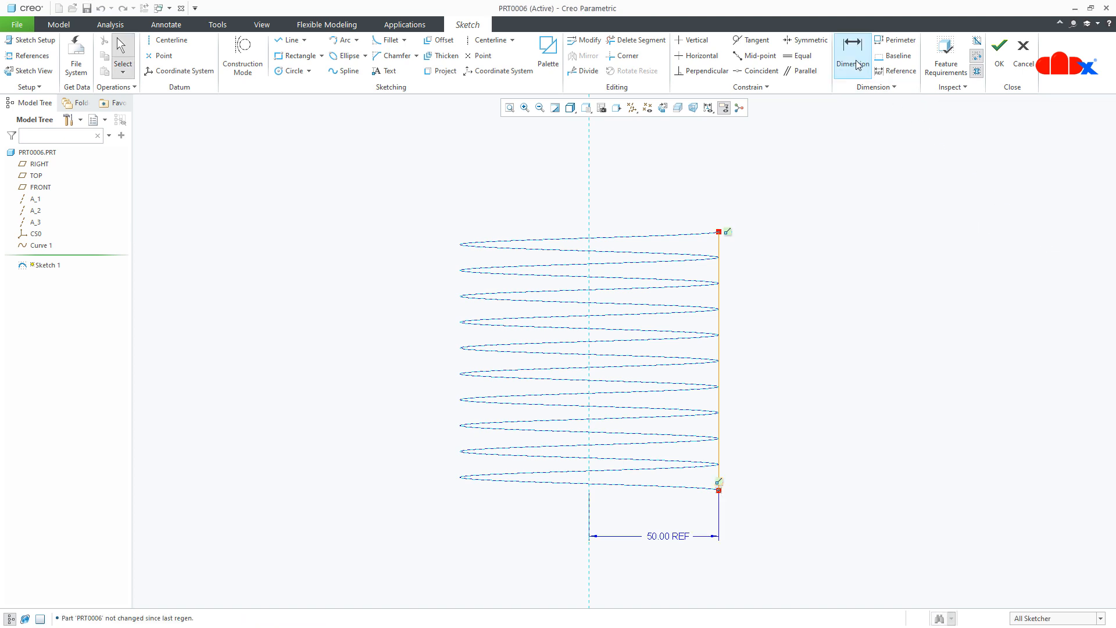
{"action": "left_click", "coordinate": [719, 351]}
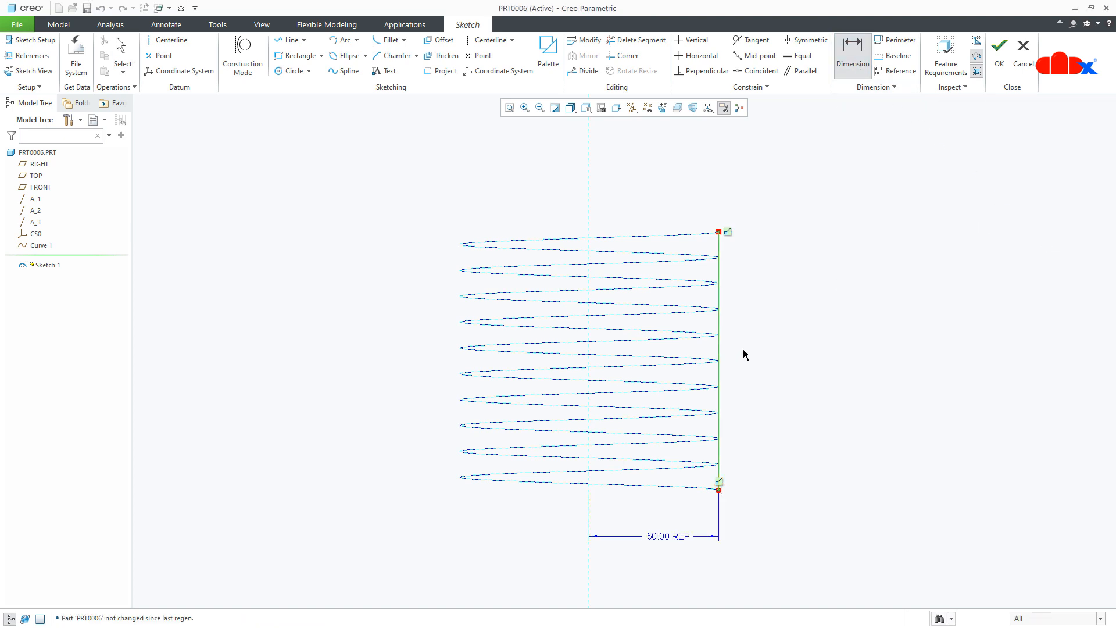
{"action": "middle_click", "coordinate": [743, 353]}
{"action": "left_click", "coordinate": [1040, 247]}
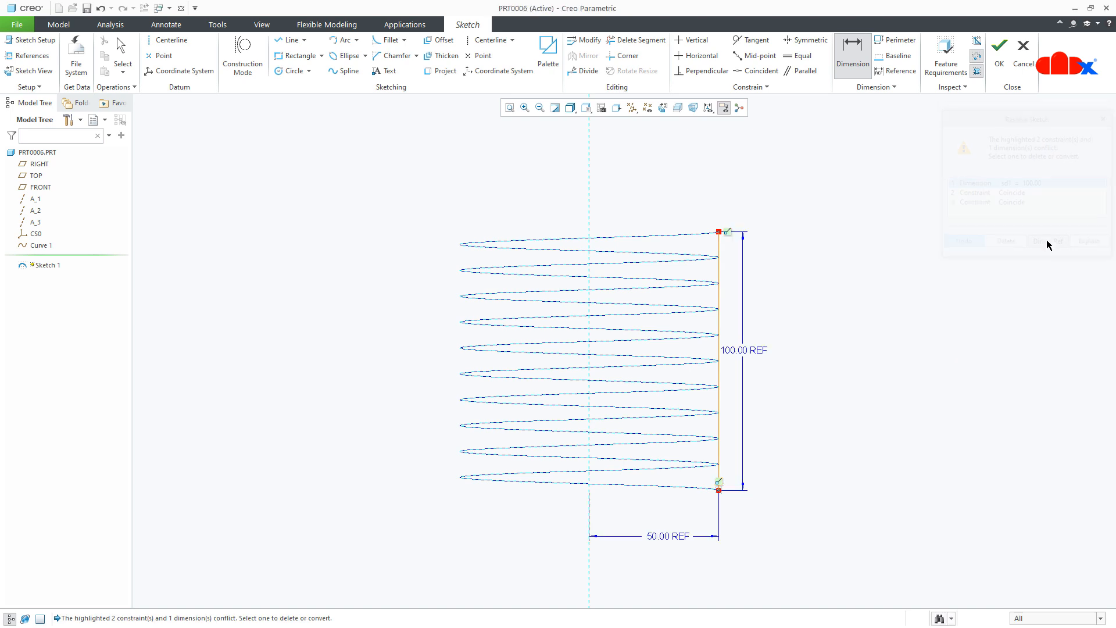
{"action": "key", "text": "Escape"}
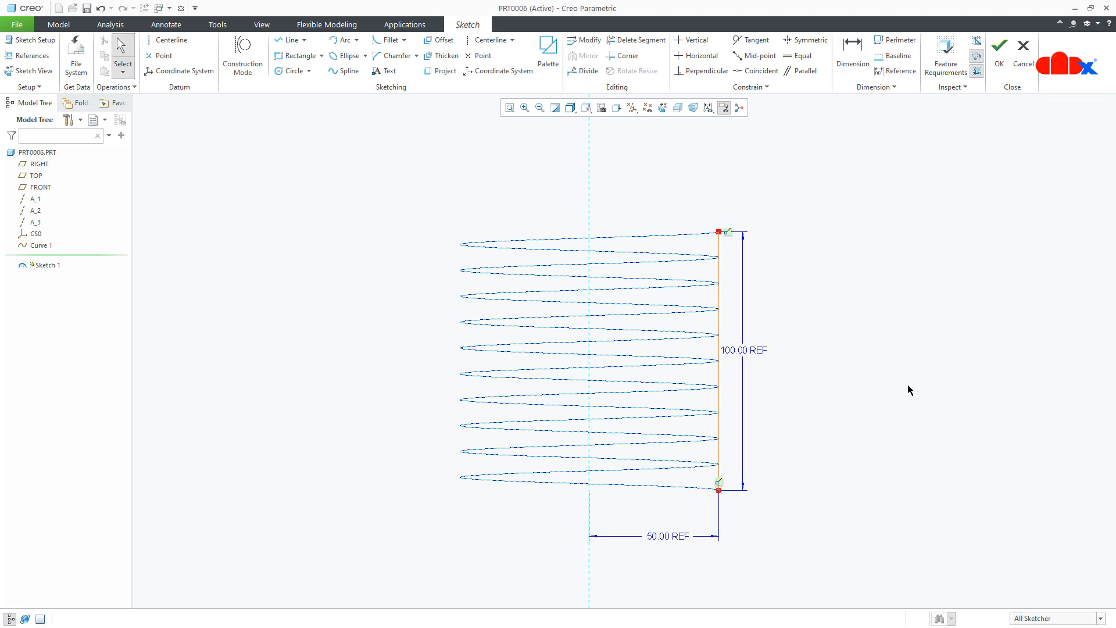
- Finish the sketch and select Sketch 1 in the model tree to show its dimensions
{"action": "left_click", "coordinate": [999, 53]}
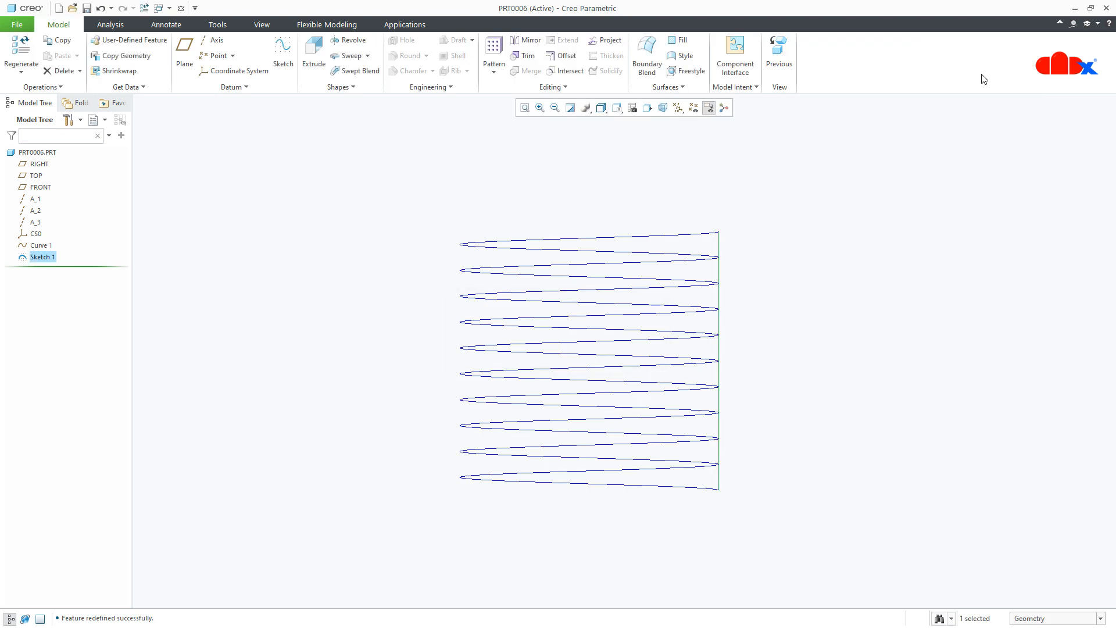
{"action": "left_click", "coordinate": [874, 389]}
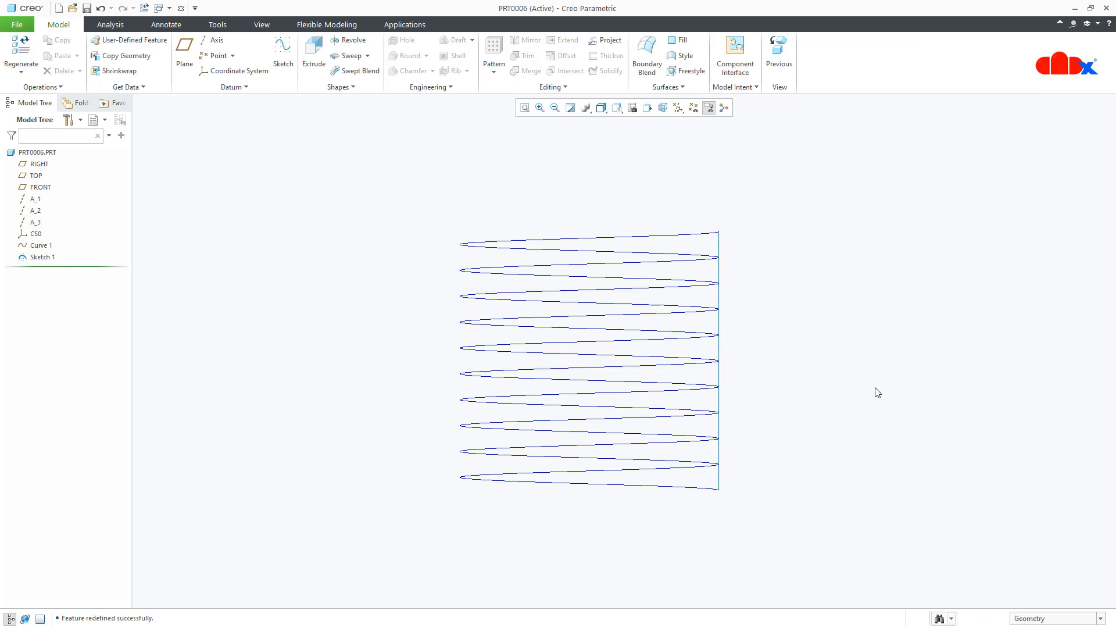
{"action": "left_click", "coordinate": [41, 257]}
{"action": "left_click", "coordinate": [40, 186]}
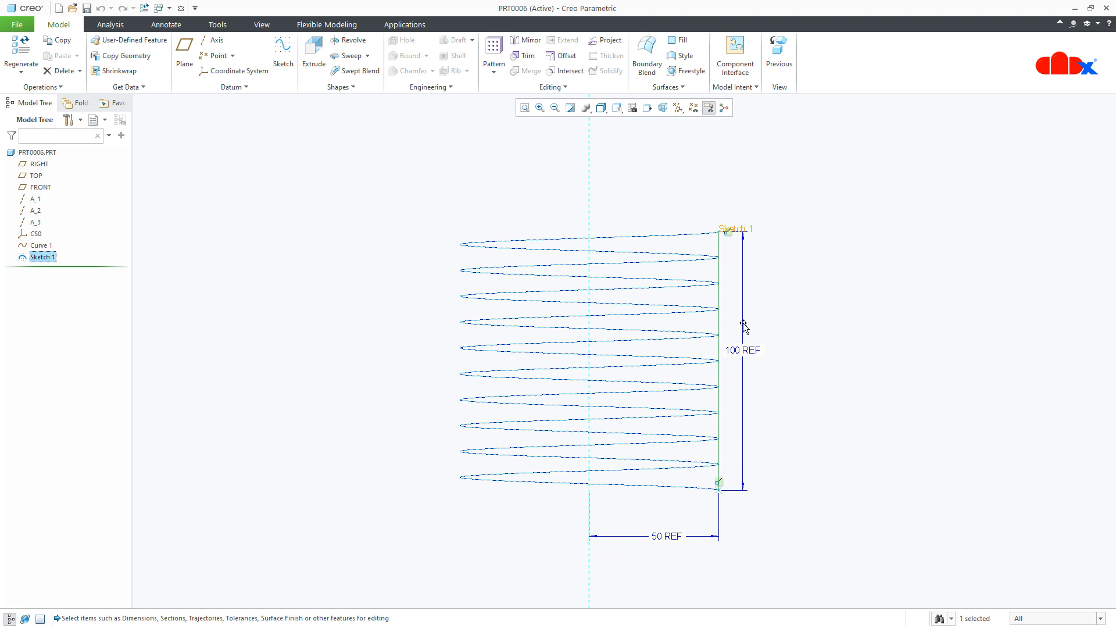
- Redefine Curve 1 and change its radius equation to r=50+t*50 in the equation editor
{"action": "left_click", "coordinate": [38, 247]}
{"action": "right_click", "coordinate": [39, 246]}
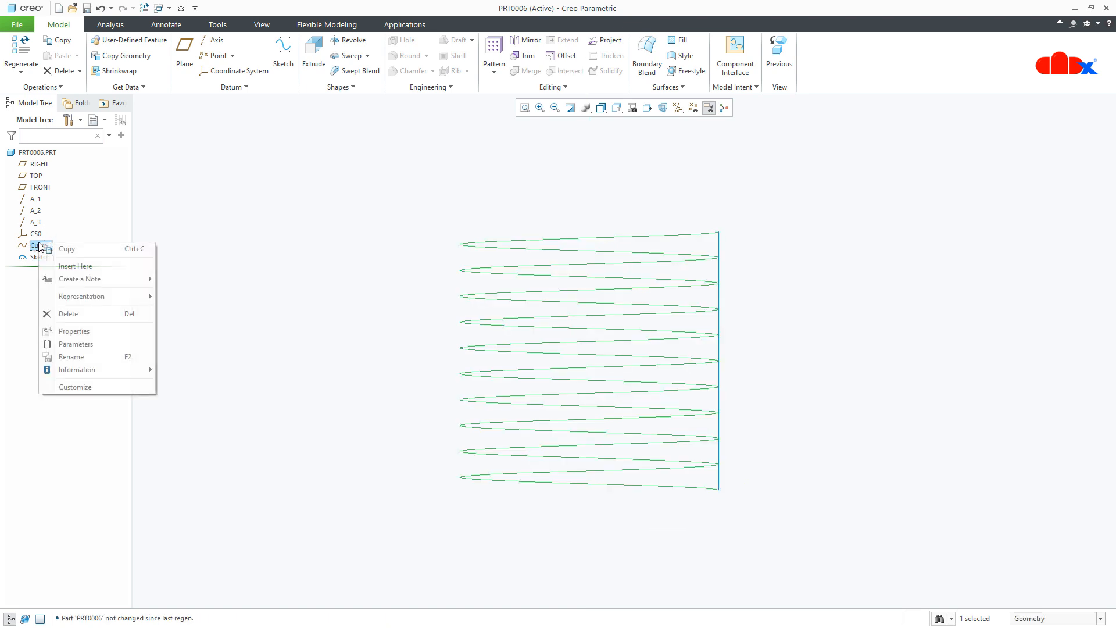
{"action": "left_click", "coordinate": [46, 189]}
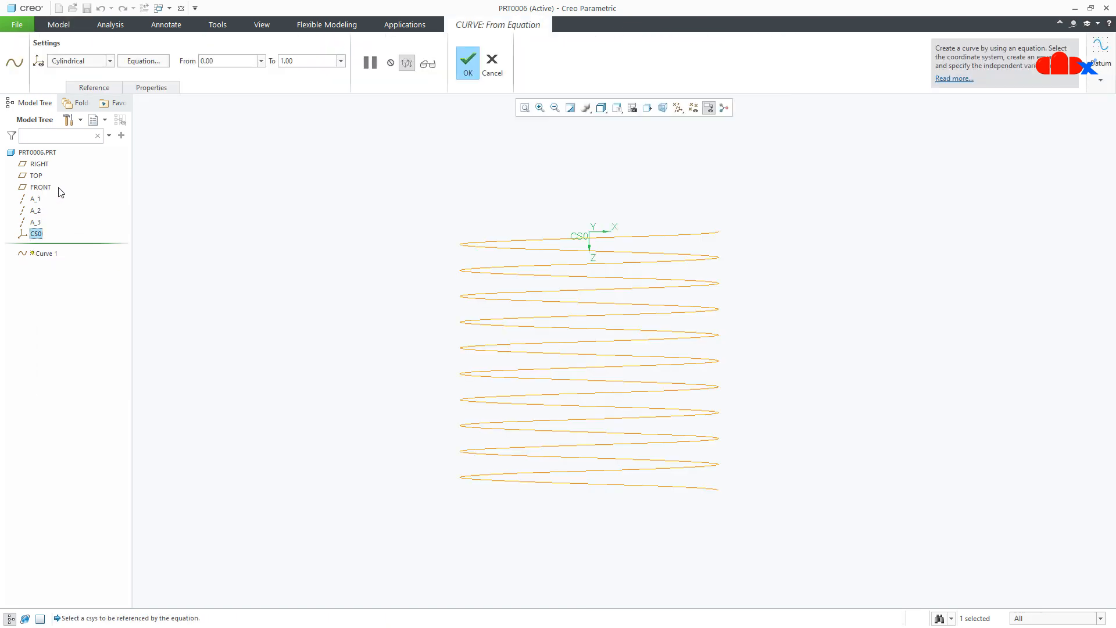
{"action": "left_click", "coordinate": [130, 62]}
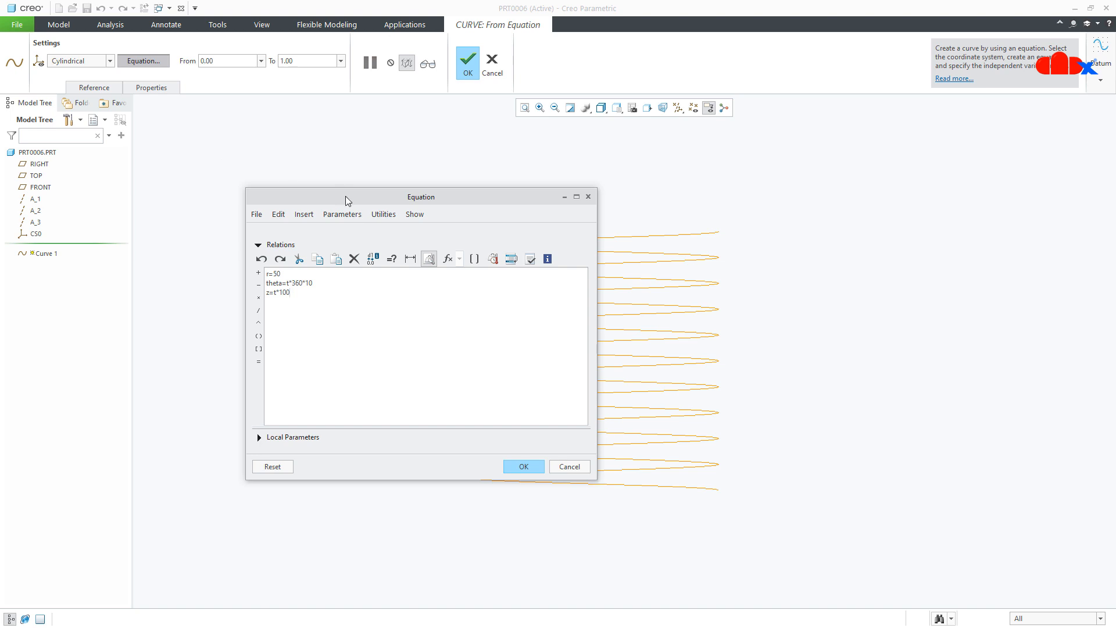
{"action": "left_click_drag", "start_coordinate": [345, 197], "coordinate": [866, 201]}
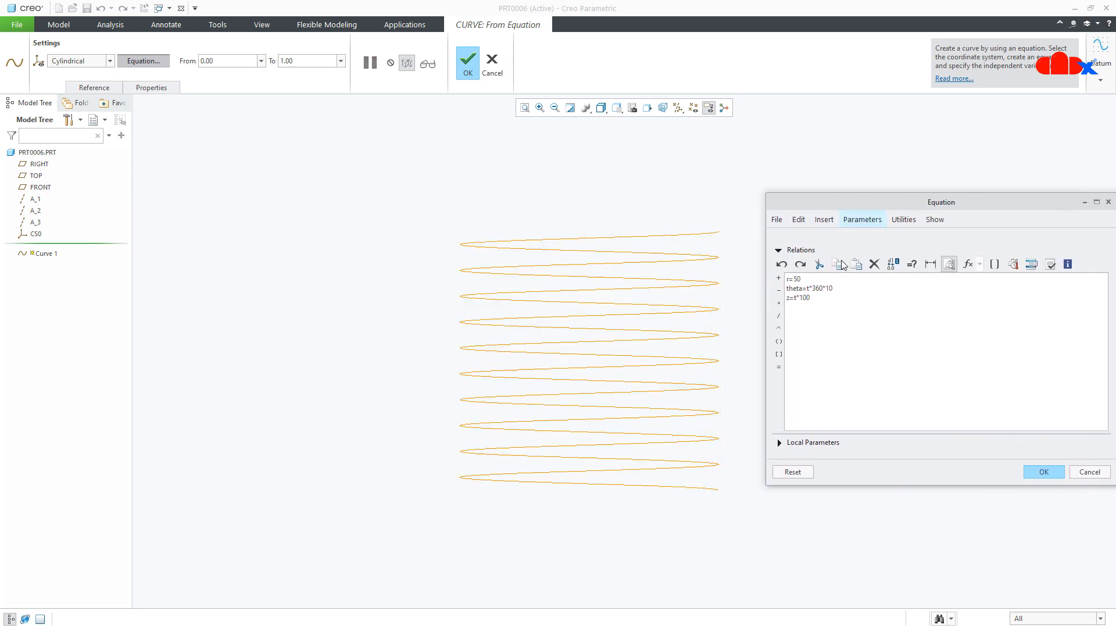
{"action": "left_click_drag", "start_coordinate": [800, 298], "coordinate": [815, 298]}
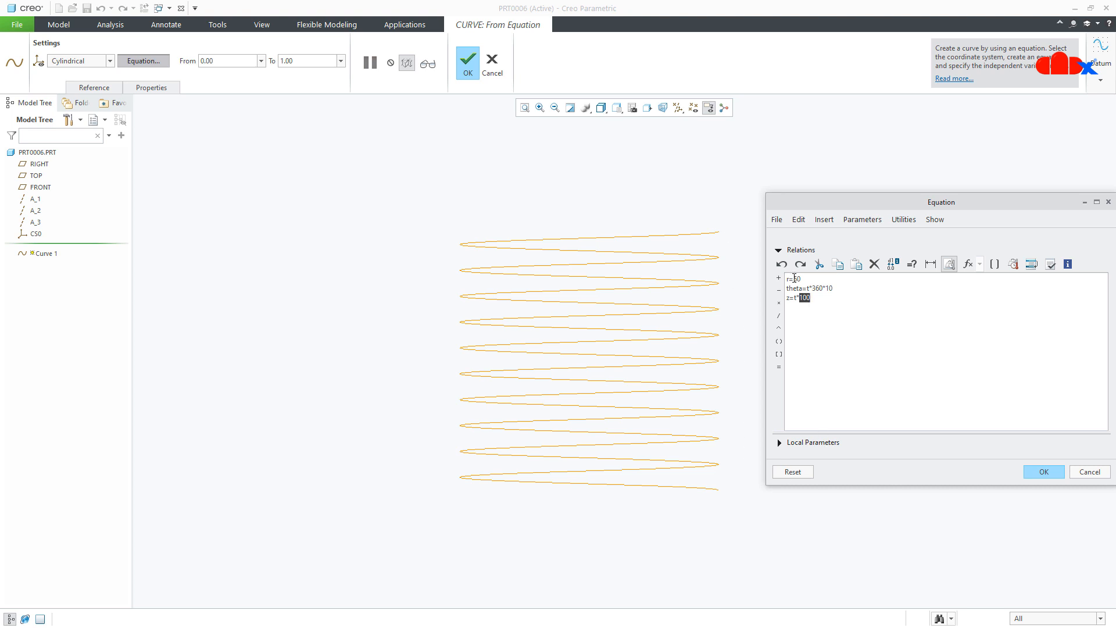
{"action": "double_click", "coordinate": [795, 279]}
{"action": "double_click", "coordinate": [816, 288]}
{"action": "left_click", "coordinate": [723, 369]}
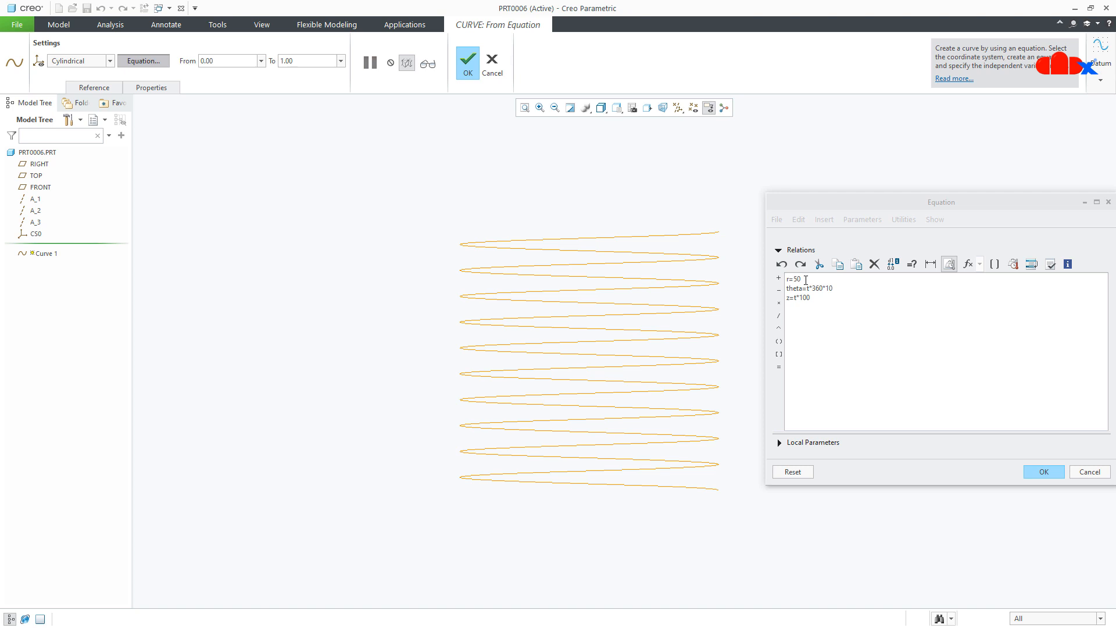
{"action": "left_click", "coordinate": [802, 278]}
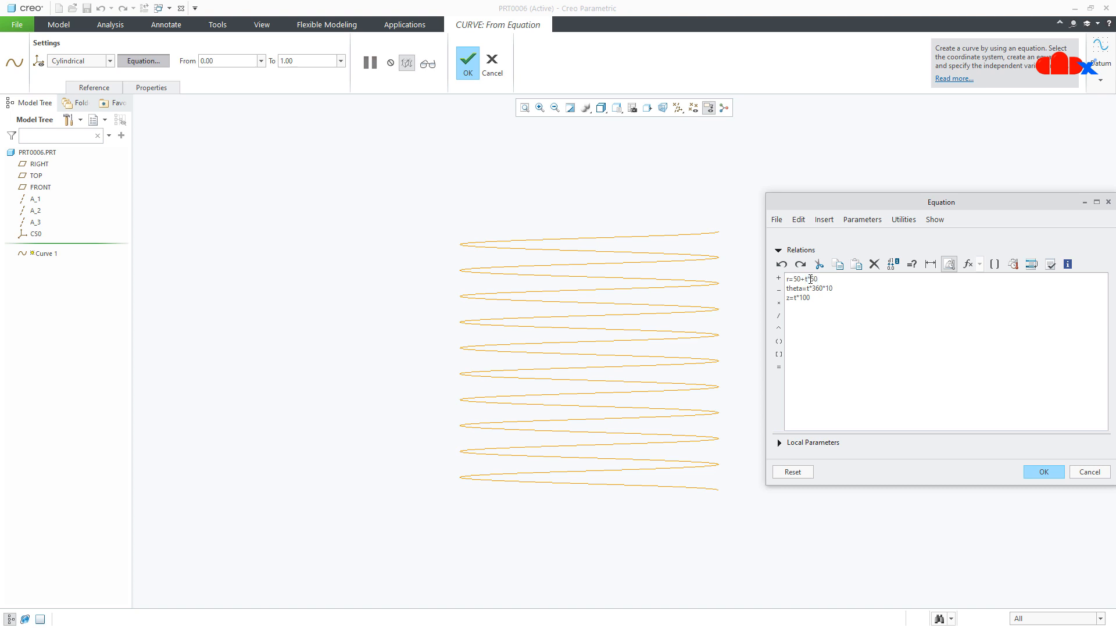
- Verify the relations and accept the equation
{"action": "left_click", "coordinate": [1050, 264]}
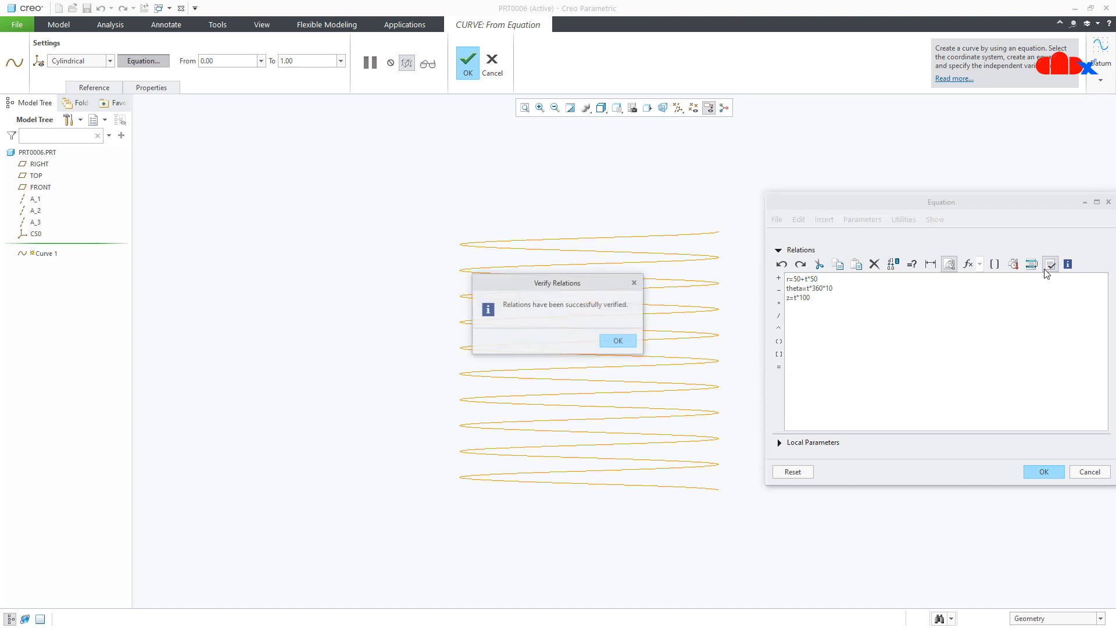
{"action": "left_click", "coordinate": [617, 340]}
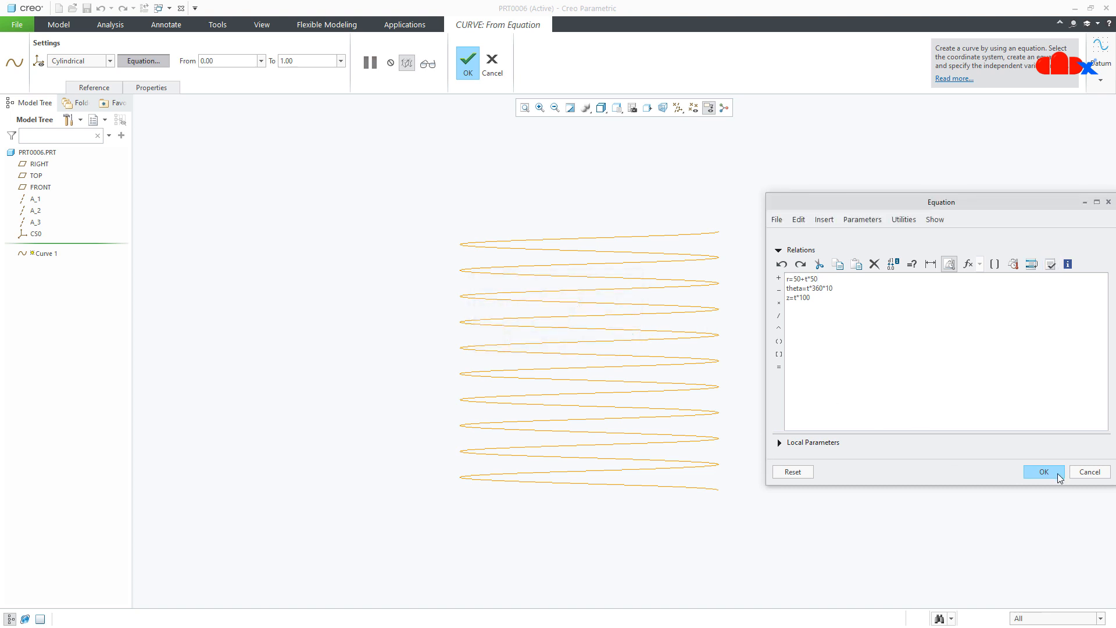
{"action": "left_click", "coordinate": [1058, 473]}
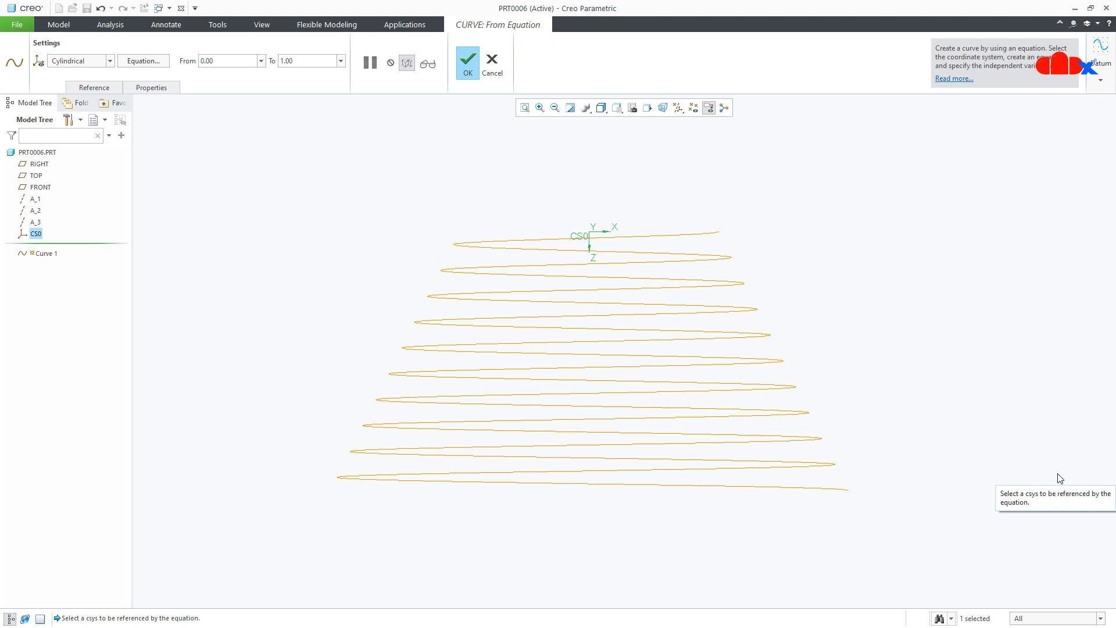
- Reopen the equation editor to review the curve relations
{"action": "middle_click_drag", "start_coordinate": [876, 357], "coordinate": [876, 371]}
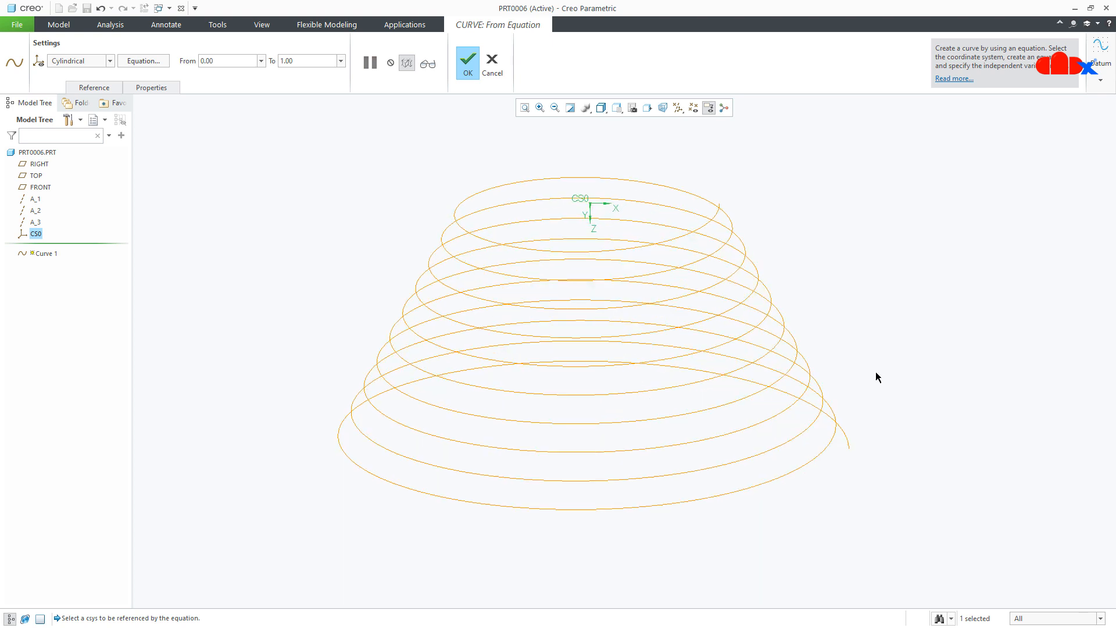
{"action": "left_click", "coordinate": [145, 62]}
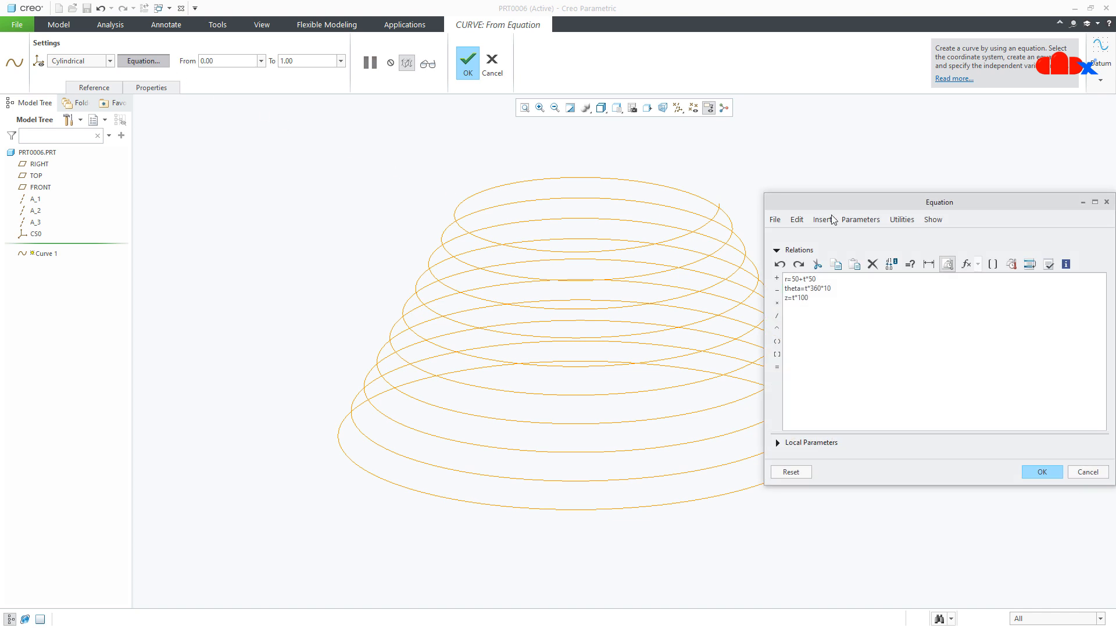
{"action": "left_click_drag", "start_coordinate": [902, 204], "coordinate": [970, 199]}
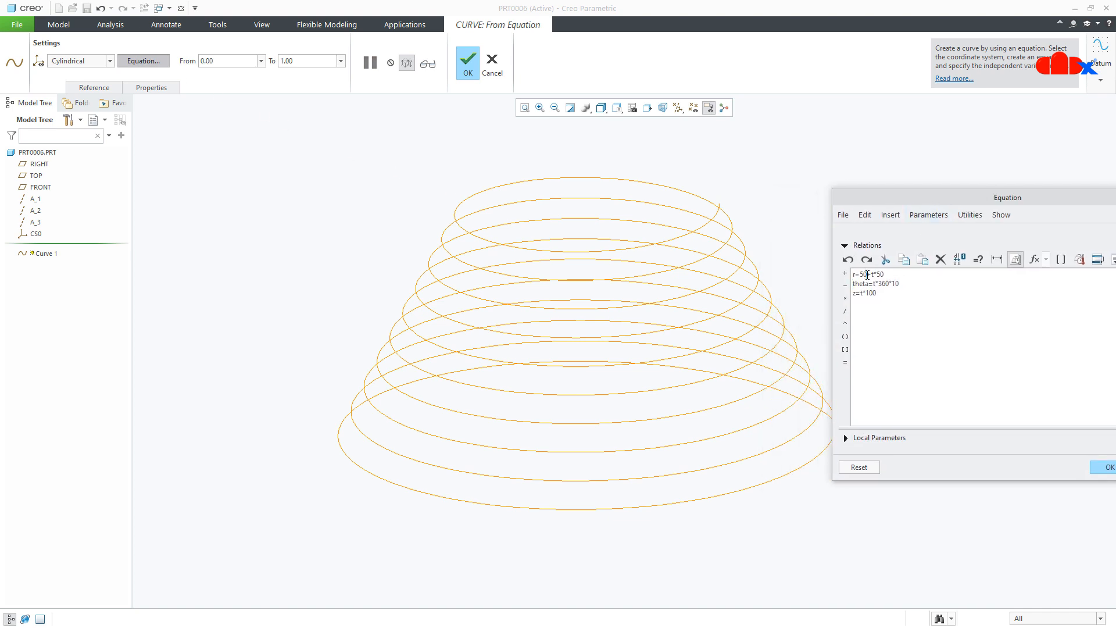
{"action": "left_click_drag", "start_coordinate": [866, 275], "coordinate": [863, 275]}
{"action": "double_click", "coordinate": [879, 275]}
{"action": "left_click", "coordinate": [1112, 470]}
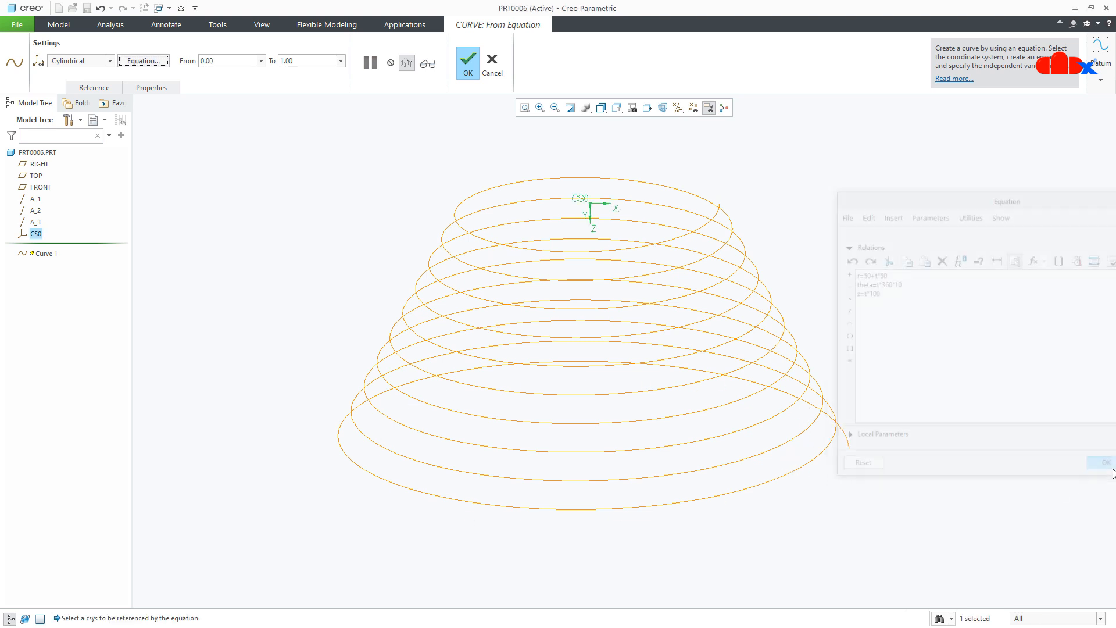
- Complete the curve redefinition and open Sketch 1 for editing
{"action": "left_click", "coordinate": [468, 74]}
{"action": "left_click", "coordinate": [53, 257]}
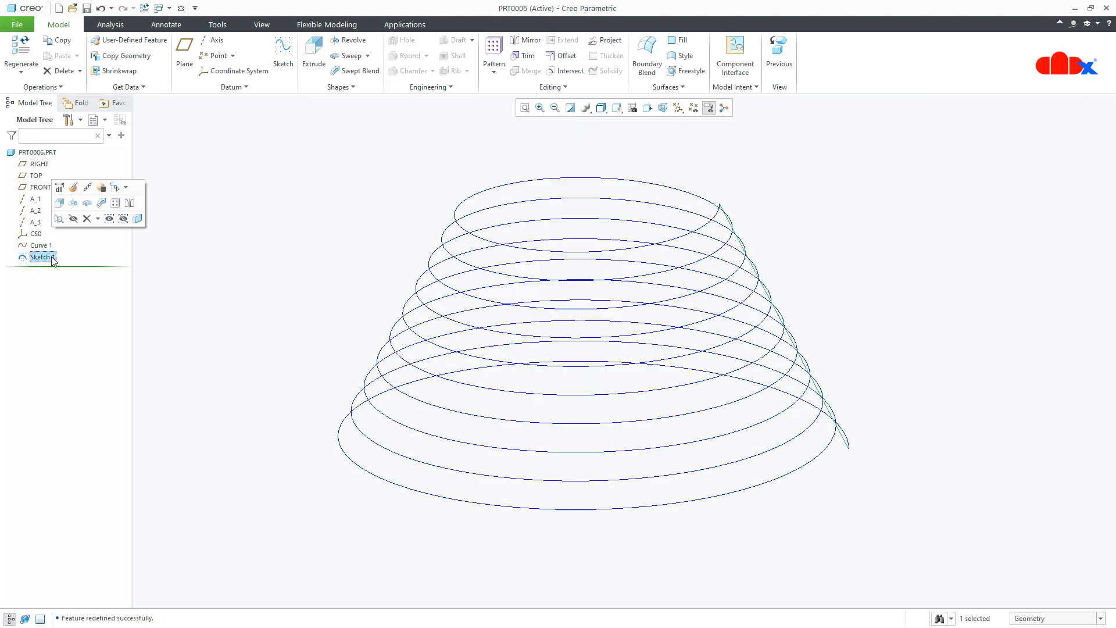
{"action": "left_click", "coordinate": [73, 187]}
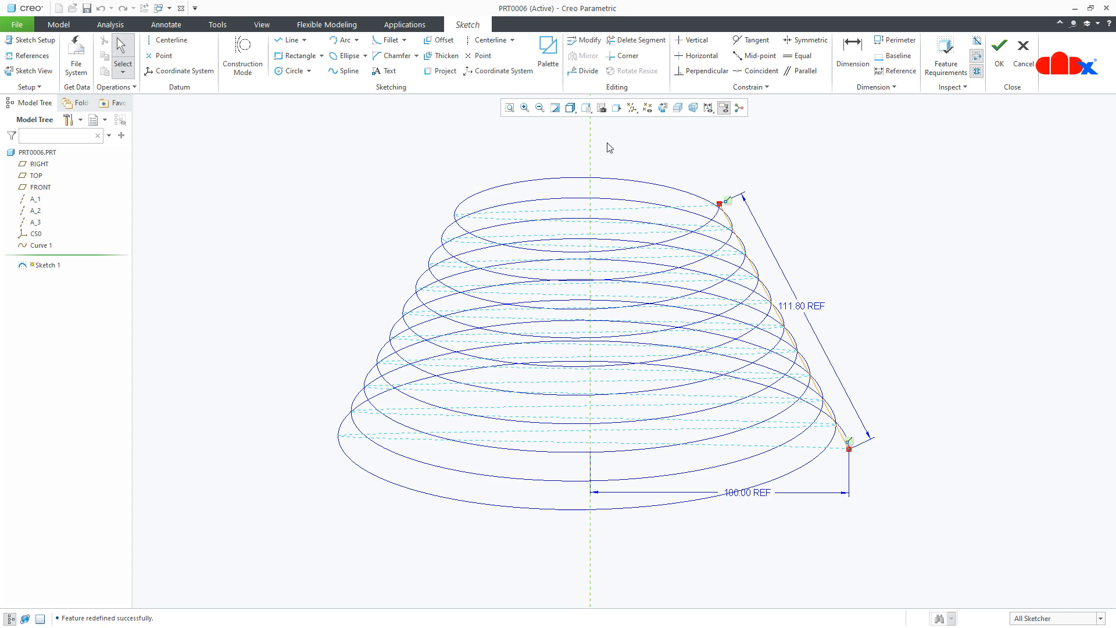
- Dimension the line's top endpoint horizontally from the centerline, convert the conflicting dimension to a reference, and finish the sketch
{"action": "left_click", "coordinate": [663, 108]}
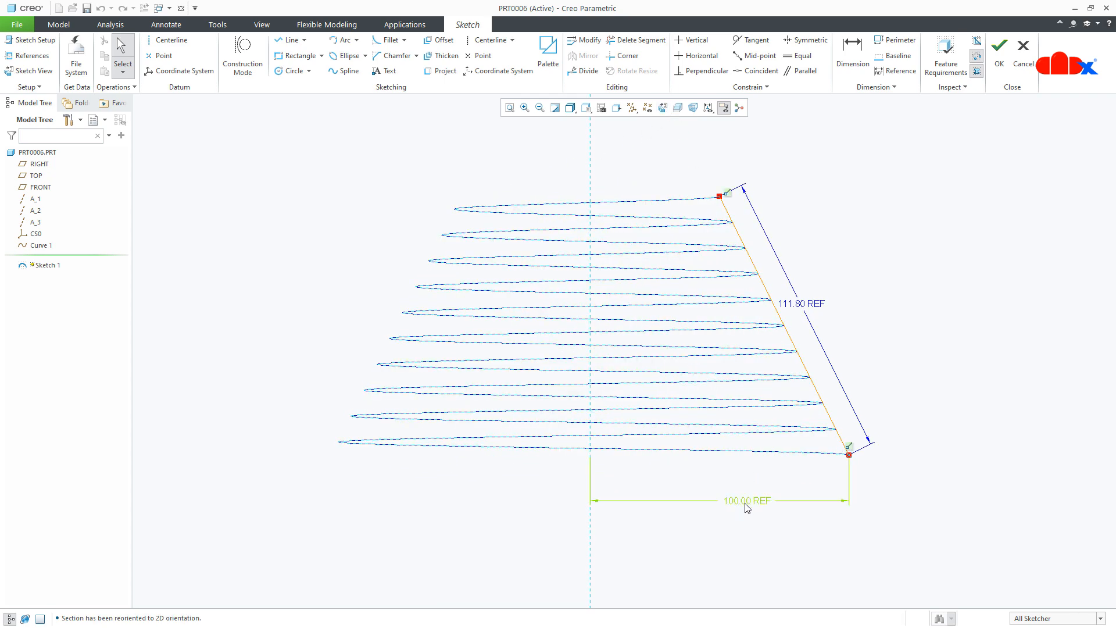
{"action": "left_click", "coordinate": [852, 58]}
{"action": "left_click", "coordinate": [590, 186]}
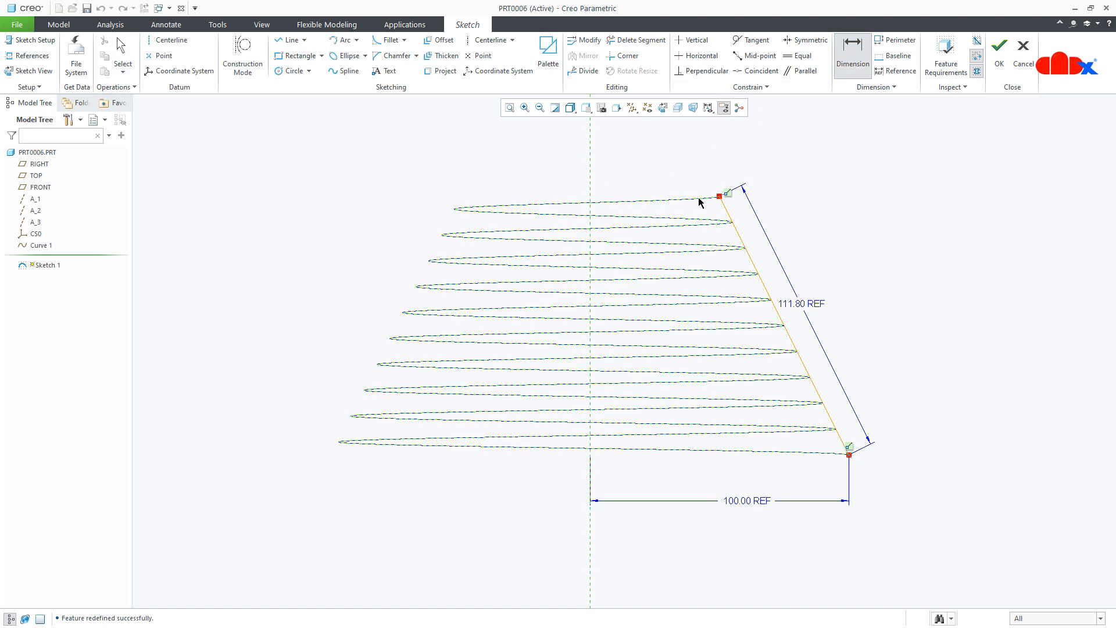
{"action": "left_click", "coordinate": [720, 196]}
{"action": "middle_click", "coordinate": [645, 175]}
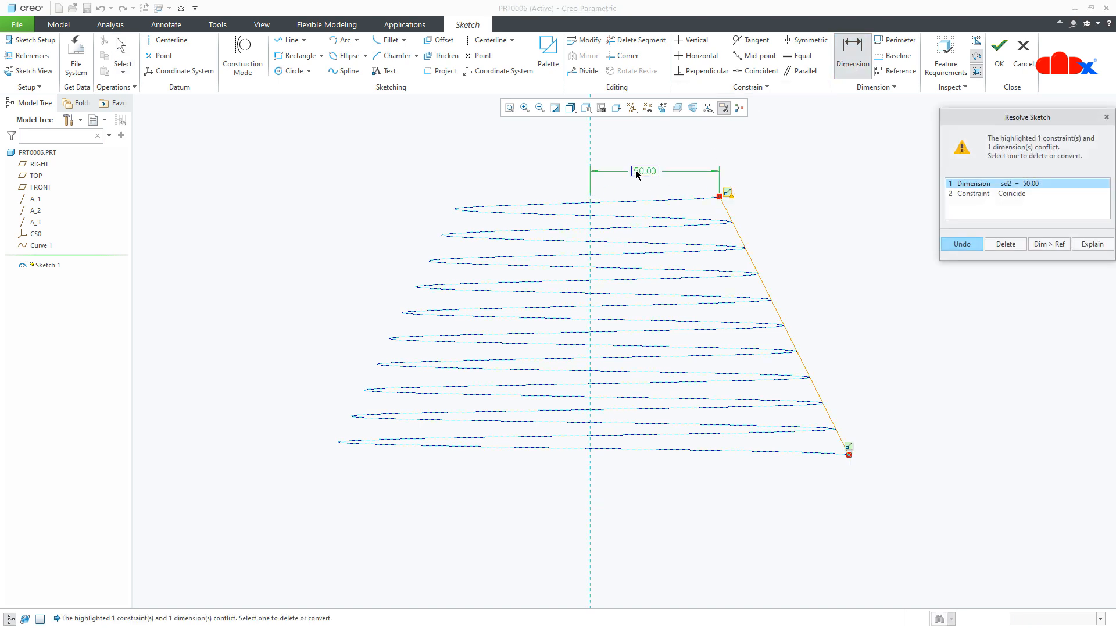
{"action": "left_click", "coordinate": [1059, 245]}
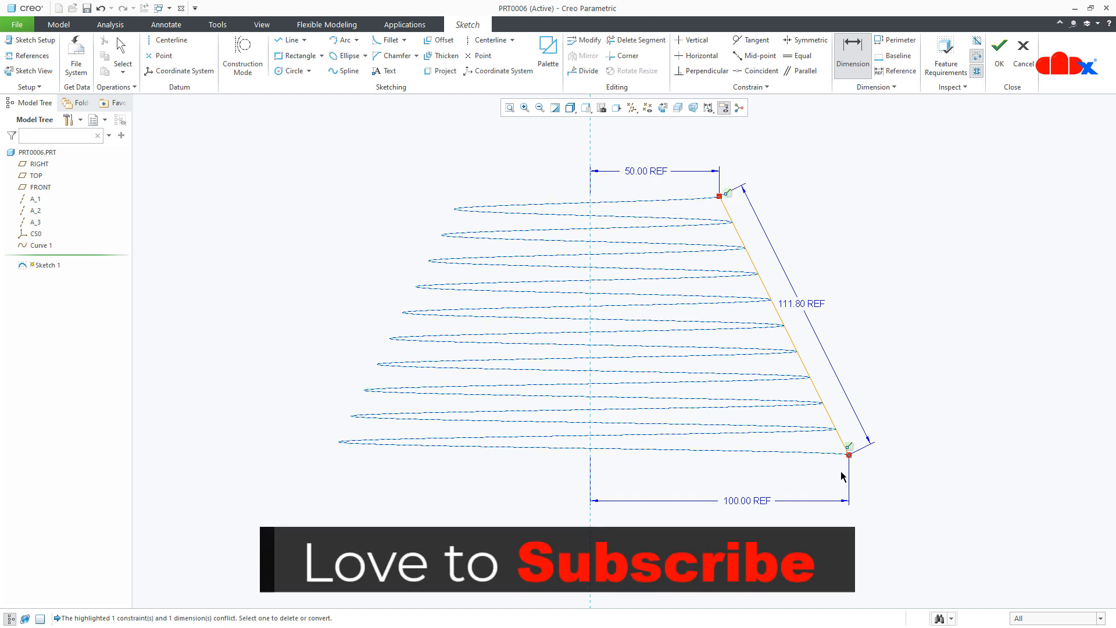
{"action": "left_click", "coordinate": [1002, 65]}
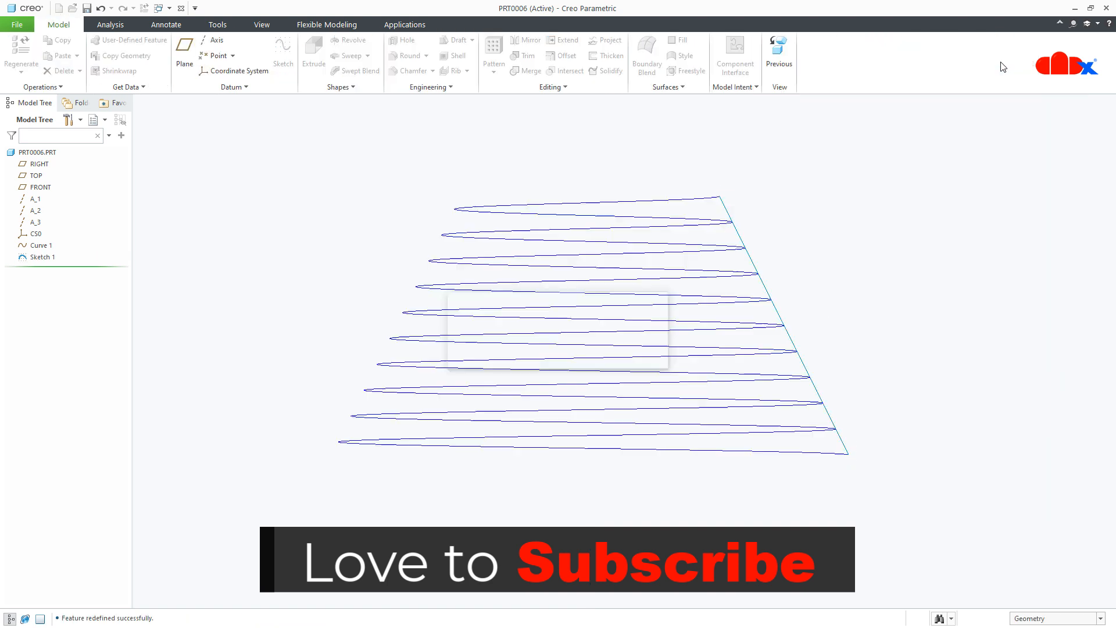
- Redefine Curve 1 and change its height equation to z=t*50 in the equation editor
{"action": "left_click", "coordinate": [29, 246]}
{"action": "left_click", "coordinate": [36, 178]}
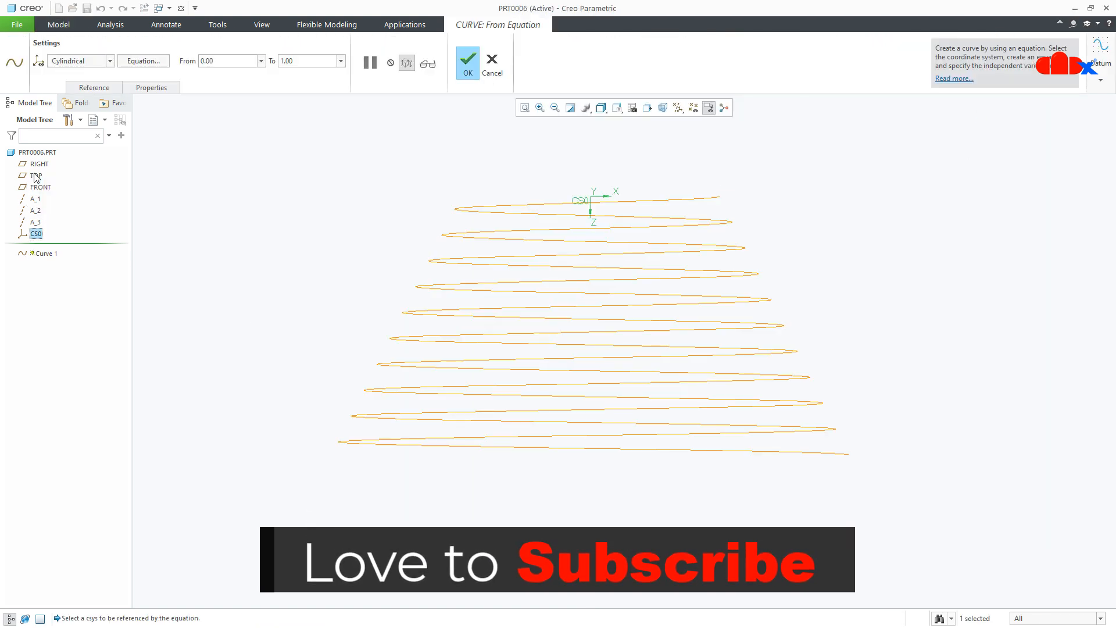
{"action": "left_click", "coordinate": [144, 61]}
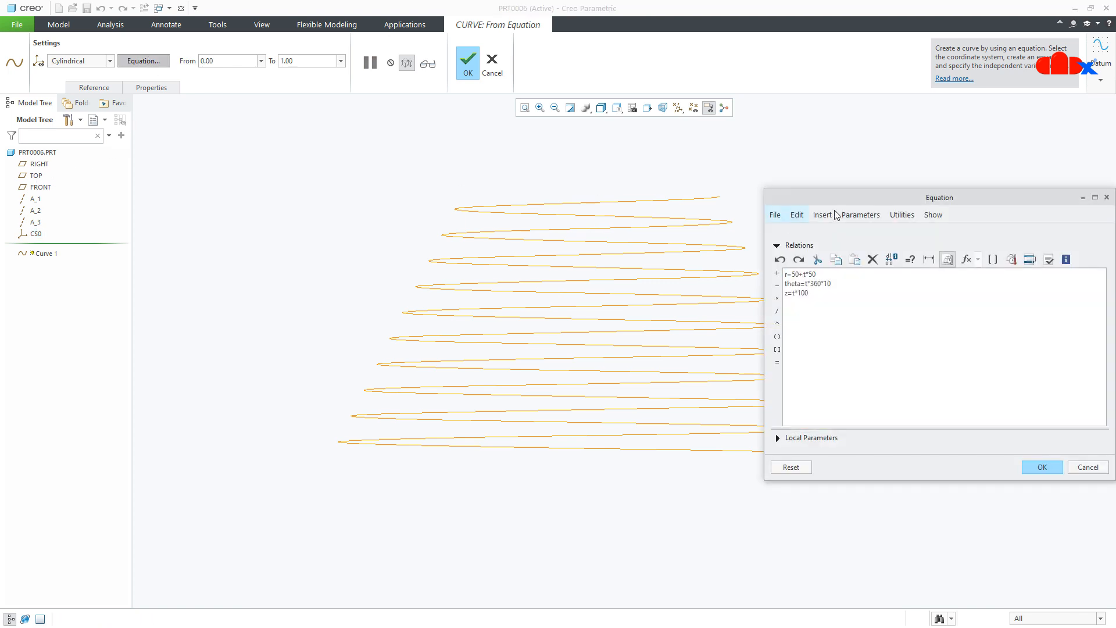
{"action": "left_click_drag", "start_coordinate": [853, 198], "coordinate": [944, 187]}
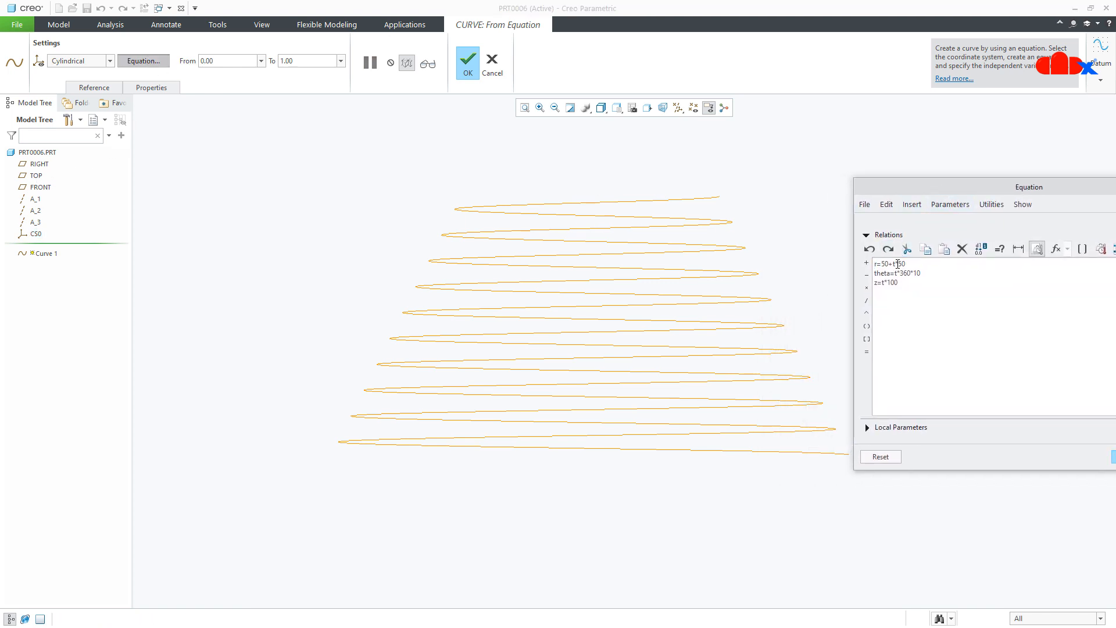
{"action": "left_click_drag", "start_coordinate": [895, 263], "coordinate": [907, 265]}
{"action": "left_click_drag", "start_coordinate": [900, 273], "coordinate": [922, 273]}
{"action": "left_click_drag", "start_coordinate": [899, 284], "coordinate": [888, 286]}
{"action": "type", "text": "50"}
{"action": "left_click_drag", "start_coordinate": [937, 187], "coordinate": [855, 181]}
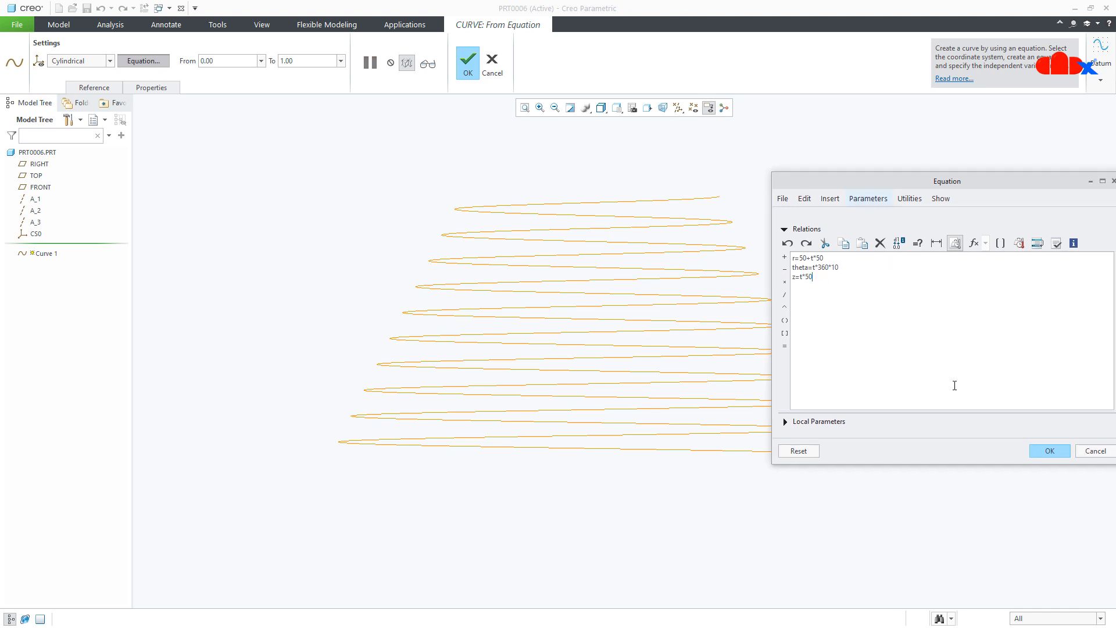
{"action": "left_click", "coordinate": [1053, 449]}
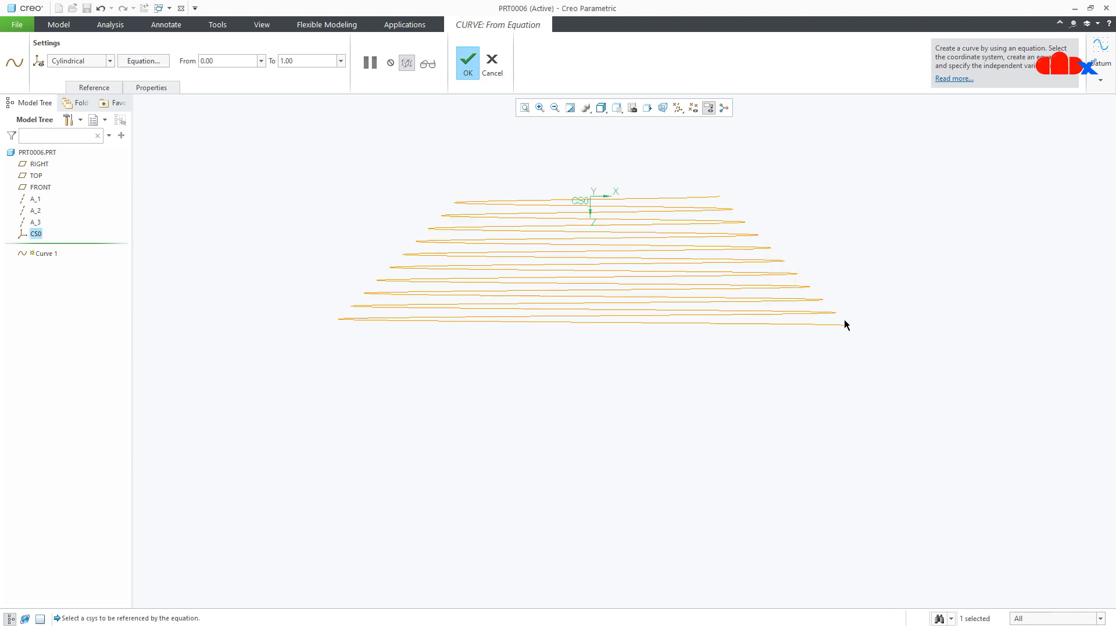
- Reopen the equation editor and set the height equation back to z=t*100
{"action": "left_click", "coordinate": [155, 63]}
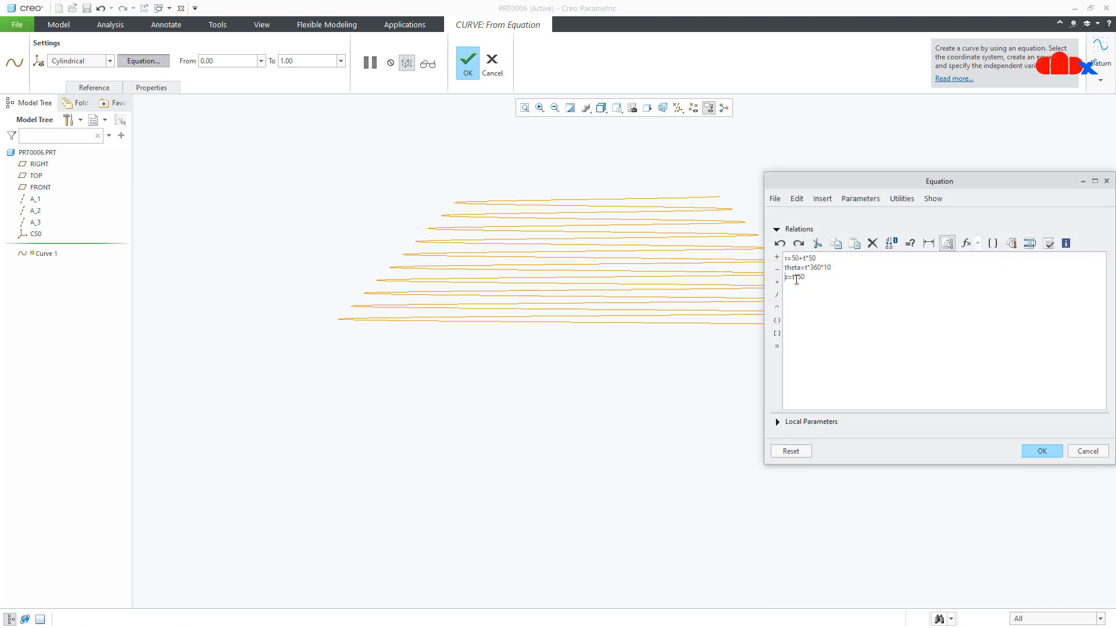
{"action": "left_click_drag", "start_coordinate": [802, 277], "coordinate": [805, 277]}
{"action": "left_click", "coordinate": [1042, 452]}
{"action": "scroll", "coordinate": [932, 369], "scroll_direction": "up", "scroll_amount": 6}
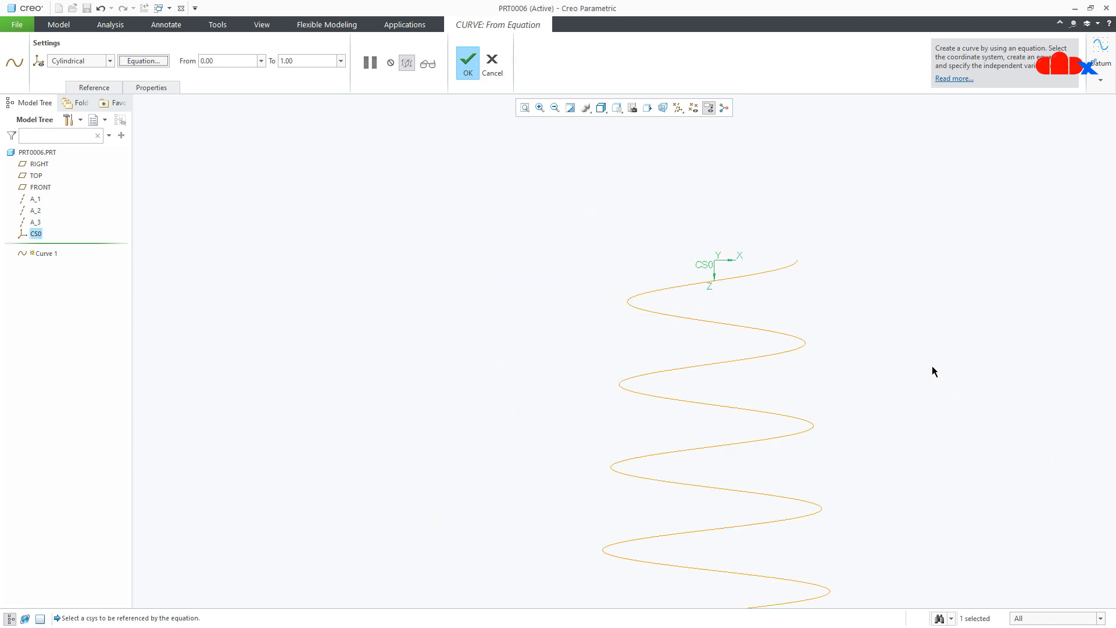
{"action": "scroll", "coordinate": [856, 353], "scroll_direction": "down", "scroll_amount": 3}
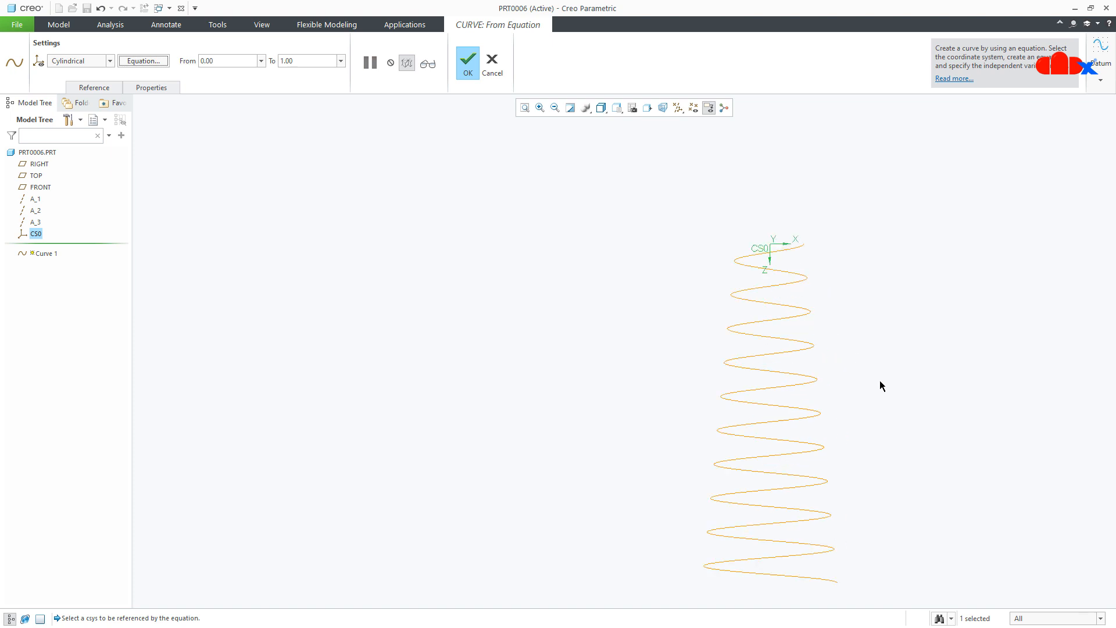
- Review the curve relations in the equation editor and complete the curve redefinition
{"action": "left_click", "coordinate": [154, 62]}
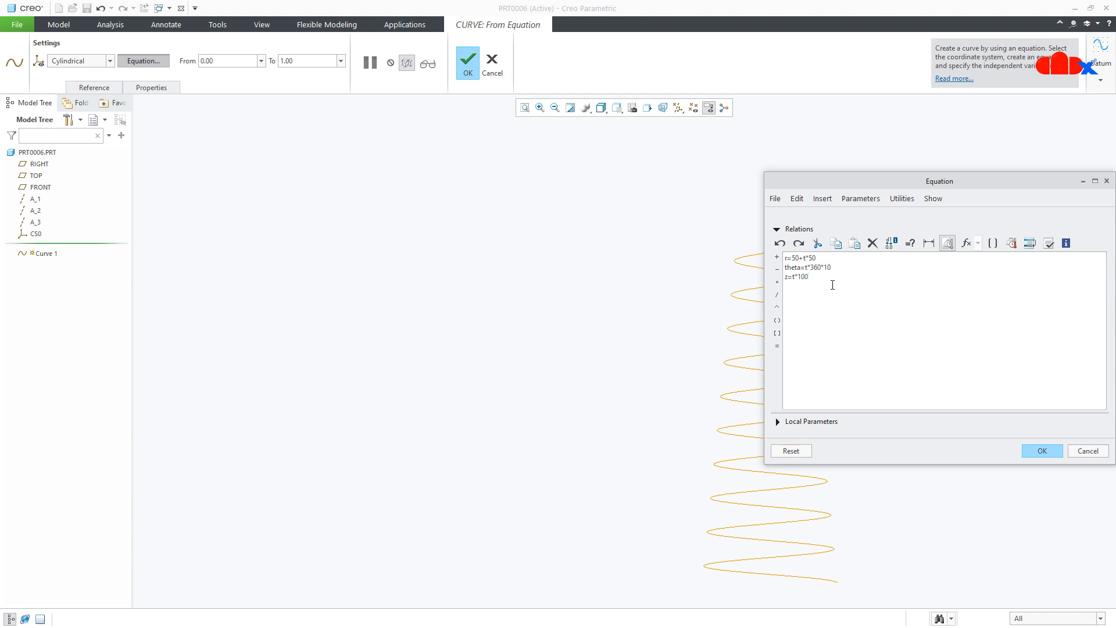
{"action": "left_click", "coordinate": [1042, 448]}
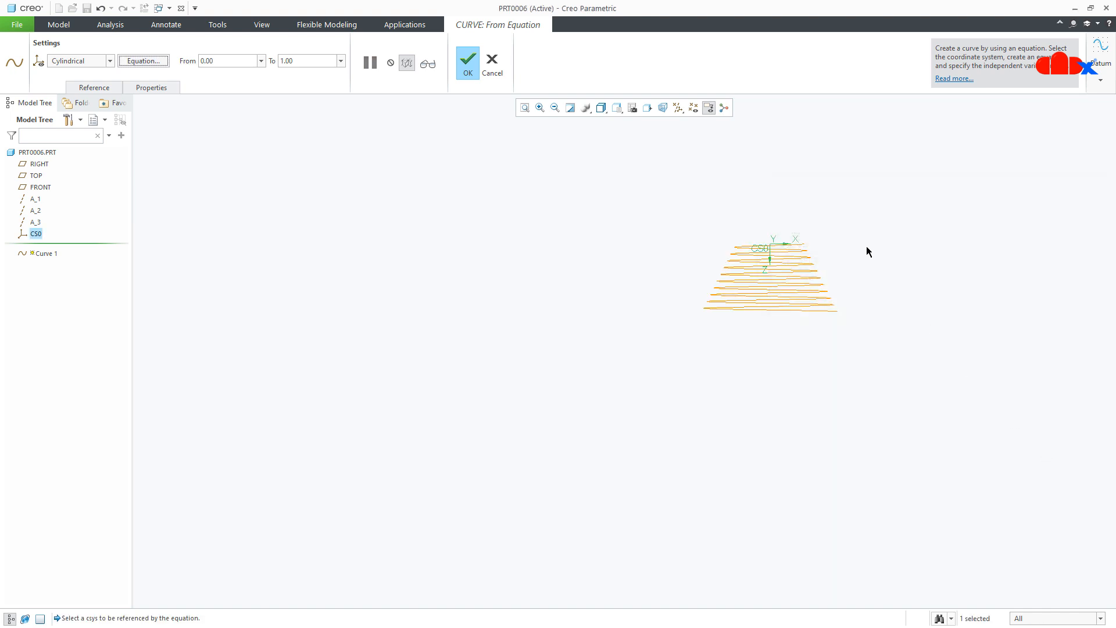
{"action": "scroll", "coordinate": [855, 255], "scroll_direction": "down", "scroll_amount": 4}
{"action": "scroll", "coordinate": [508, 212], "scroll_direction": "down", "scroll_amount": 2}
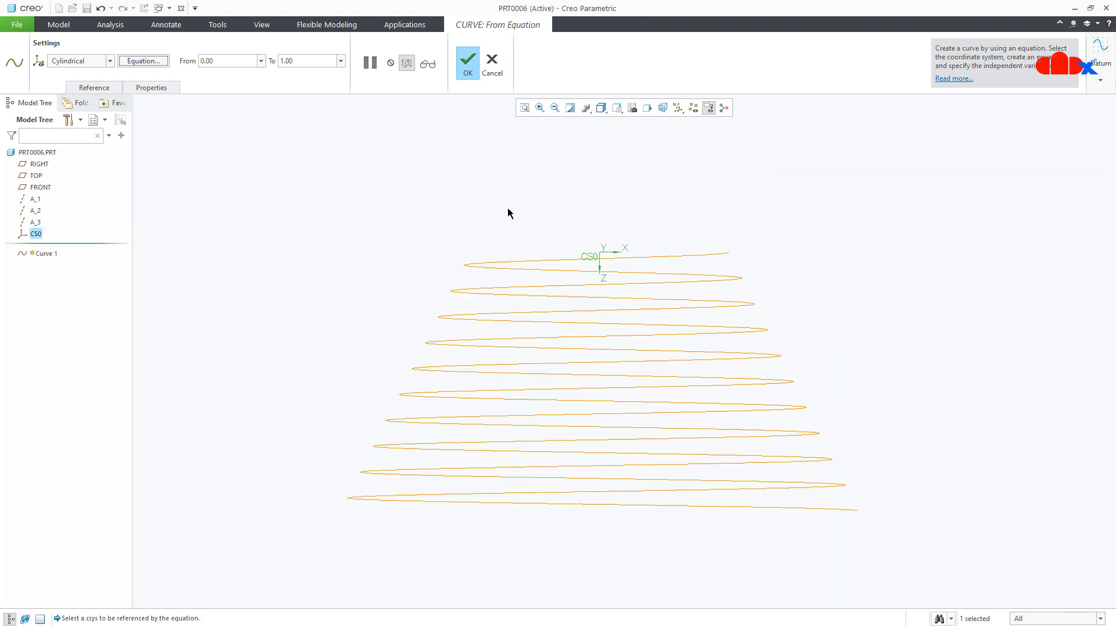
{"action": "middle_click", "coordinate": [487, 138]}
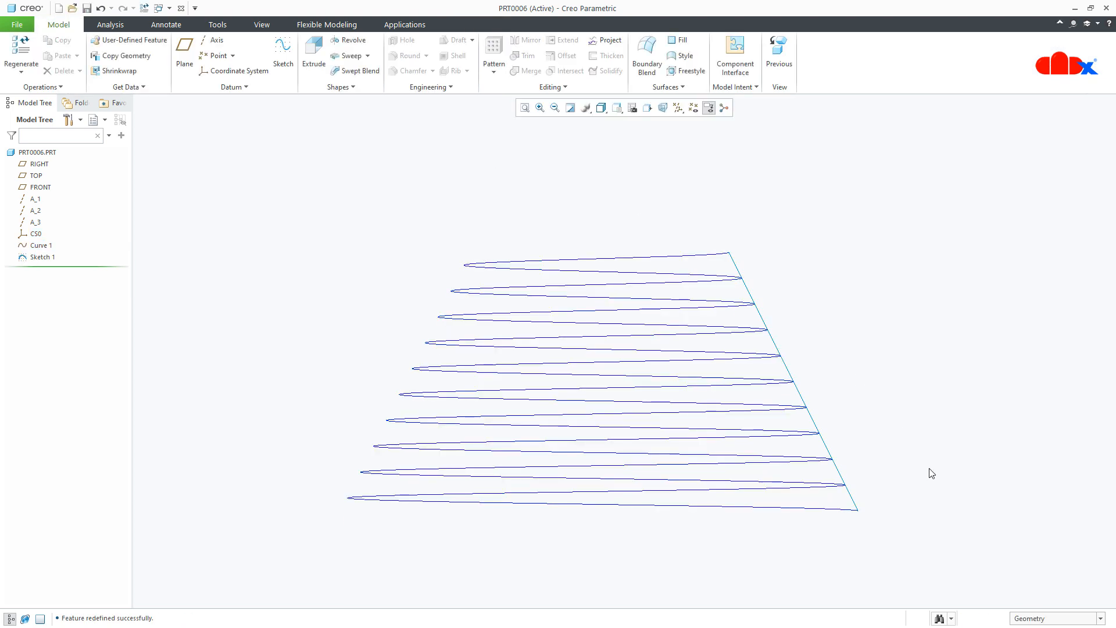
- Redefine Curve 1 and change its height equation to z=0, verifying the relations before accepting
{"action": "middle_click_drag", "start_coordinate": [931, 473], "coordinate": [937, 496]}
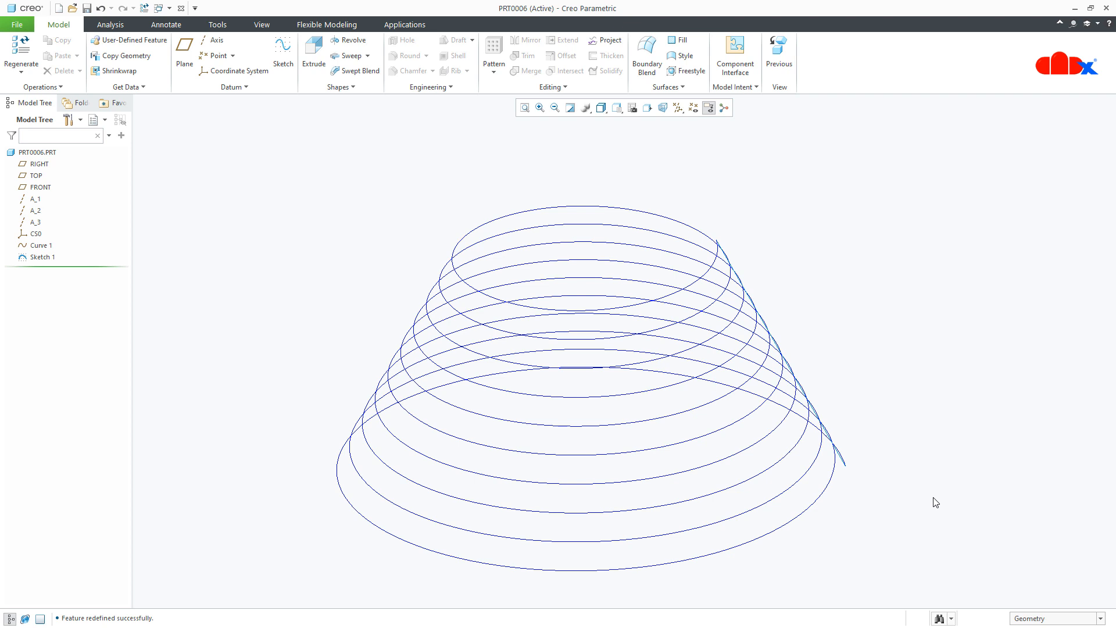
{"action": "left_click", "coordinate": [50, 250]}
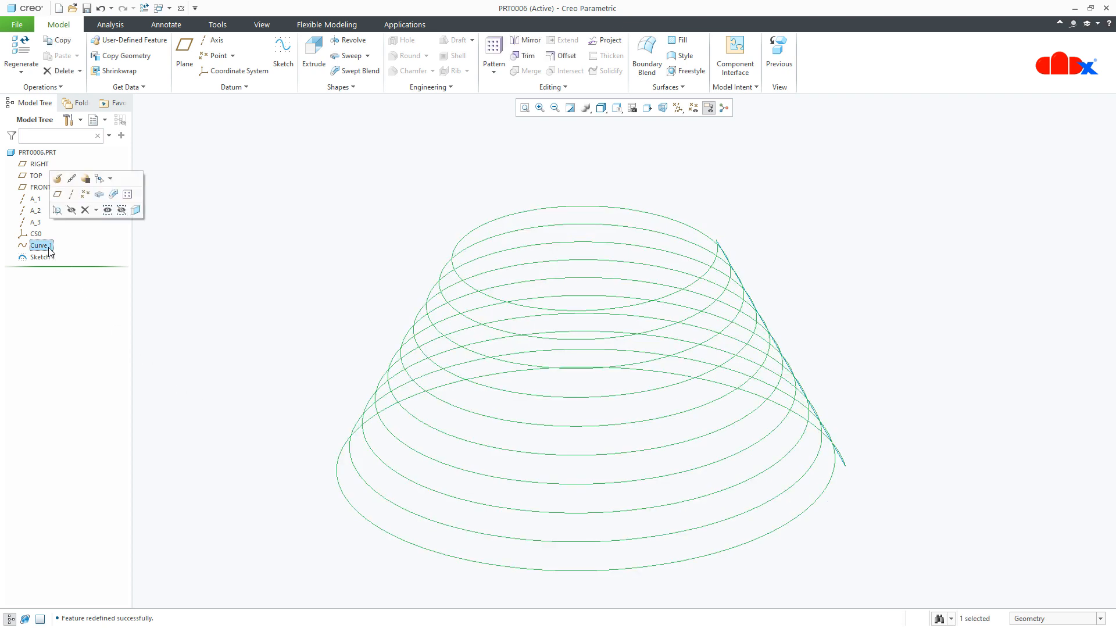
{"action": "left_click", "coordinate": [58, 178]}
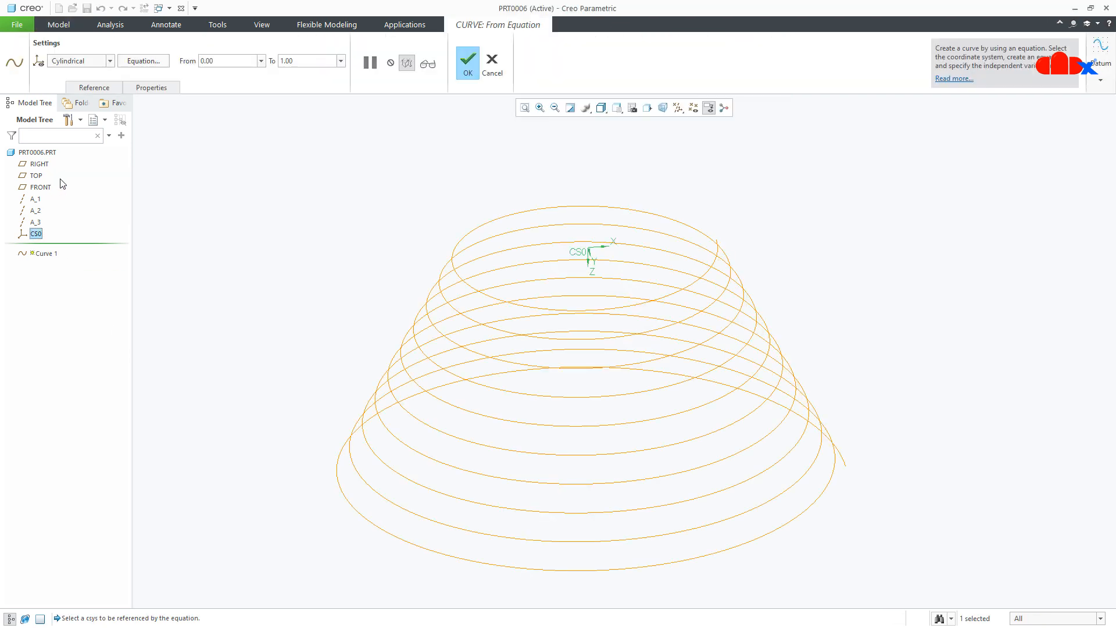
{"action": "left_click", "coordinate": [144, 60]}
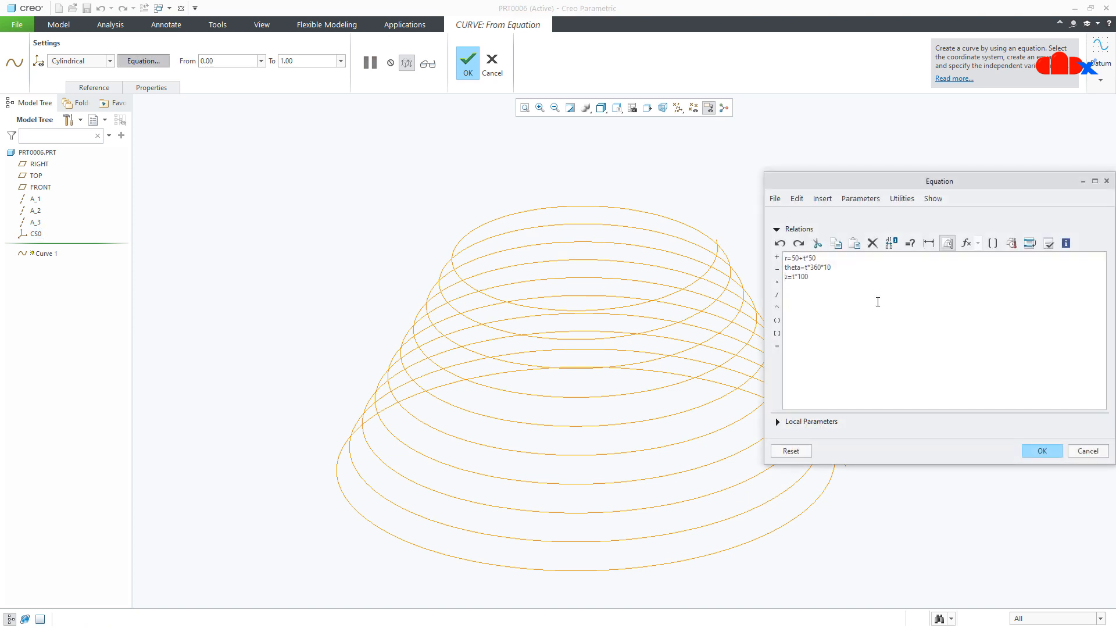
{"action": "left_click_drag", "start_coordinate": [817, 277], "coordinate": [790, 277]}
{"action": "type", "text": "0"}
{"action": "left_click", "coordinate": [1048, 243]}
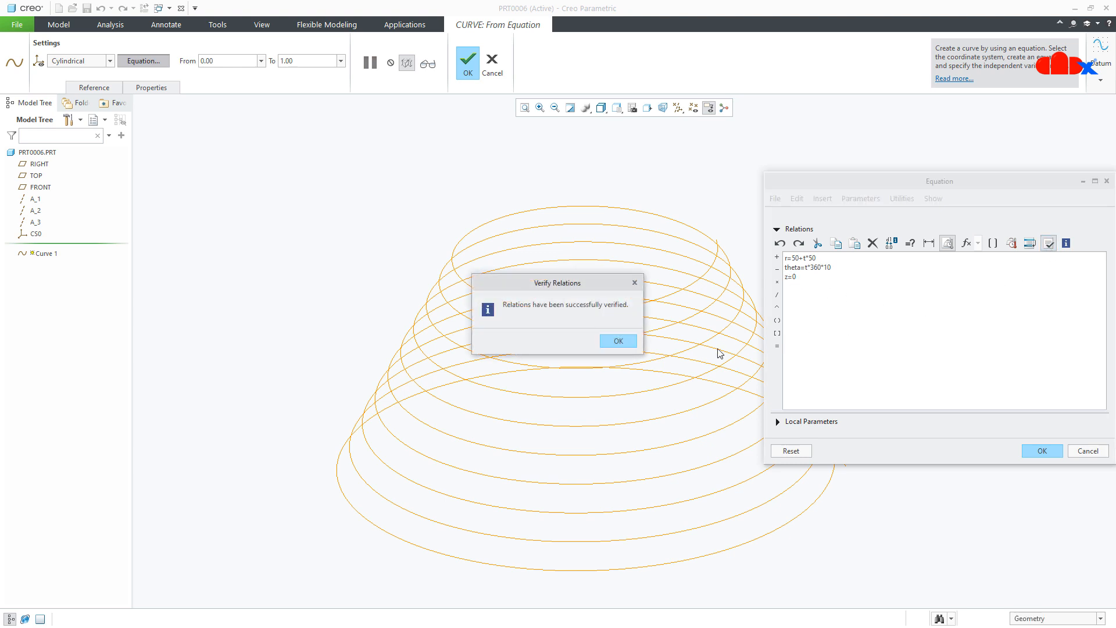
{"action": "left_click", "coordinate": [626, 344]}
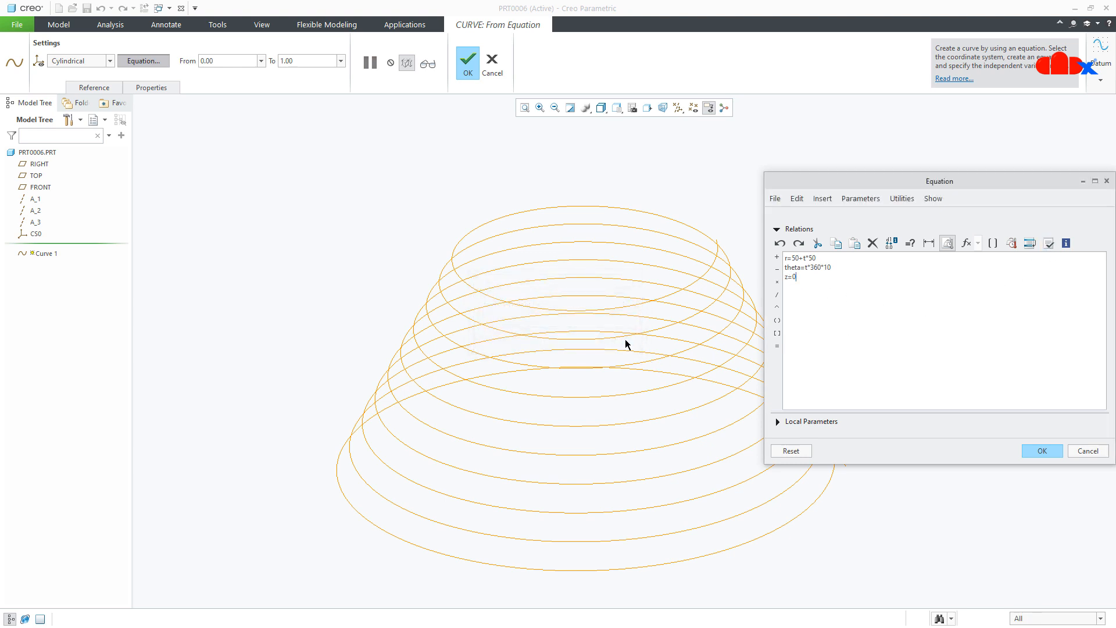
{"action": "left_click", "coordinate": [1042, 452]}
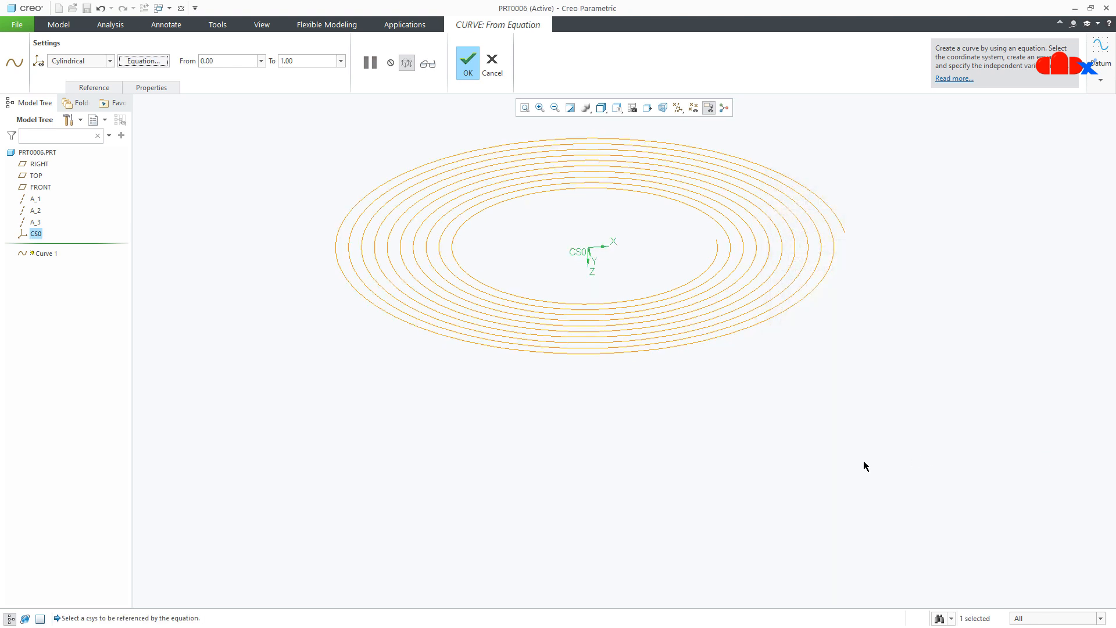
- Reopen the equation editor to examine the theta relation, then complete the curve redefinition
{"action": "scroll", "coordinate": [728, 446], "scroll_direction": "up", "scroll_amount": 2}
{"action": "middle_click_drag", "start_coordinate": [713, 444], "coordinate": [709, 459]}
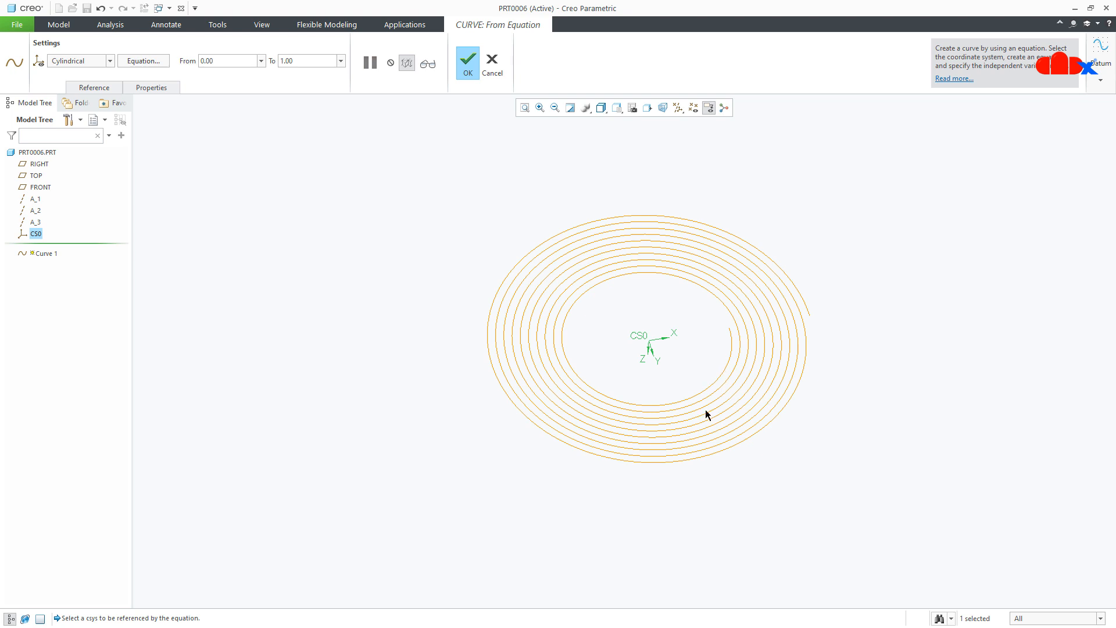
{"action": "mouse_move", "coordinate": [705, 410]}
{"action": "middle_mouse_down"}
{"action": "mouse_move", "coordinate": [700, 361]}
{"action": "mouse_move", "coordinate": [696, 405]}
{"action": "middle_mouse_up"}
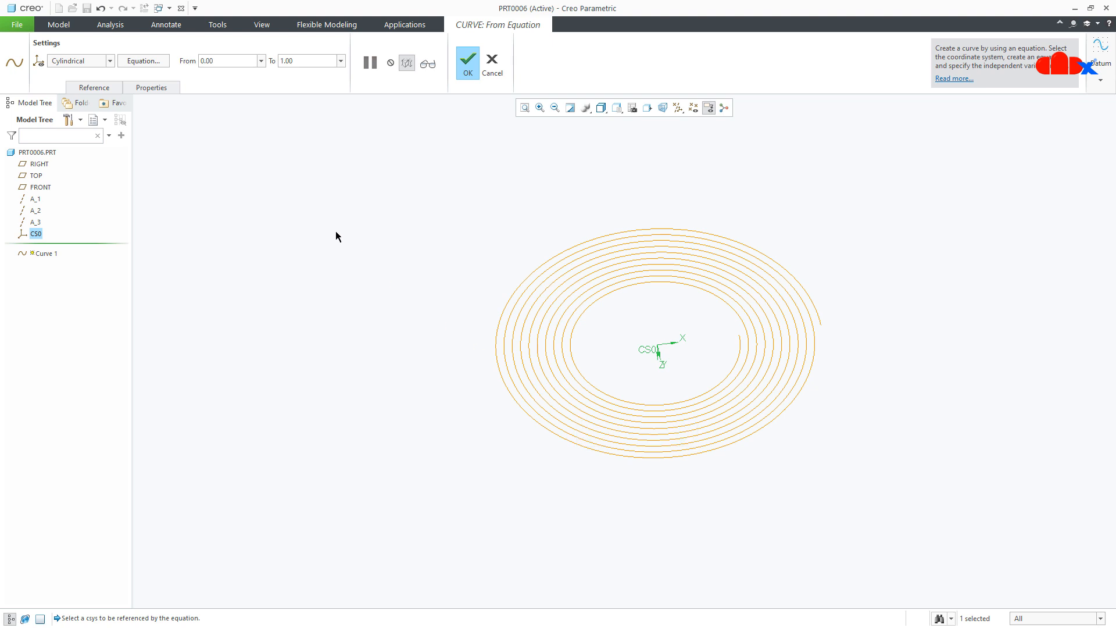
{"action": "left_click", "coordinate": [152, 61]}
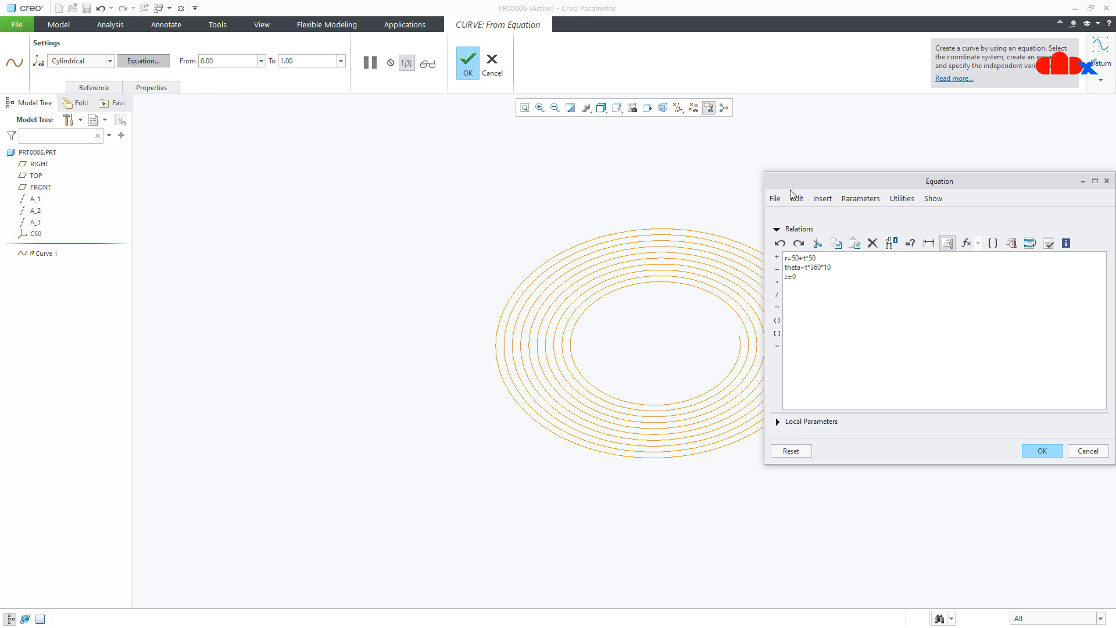
{"action": "left_click_drag", "start_coordinate": [832, 184], "coordinate": [925, 184]}
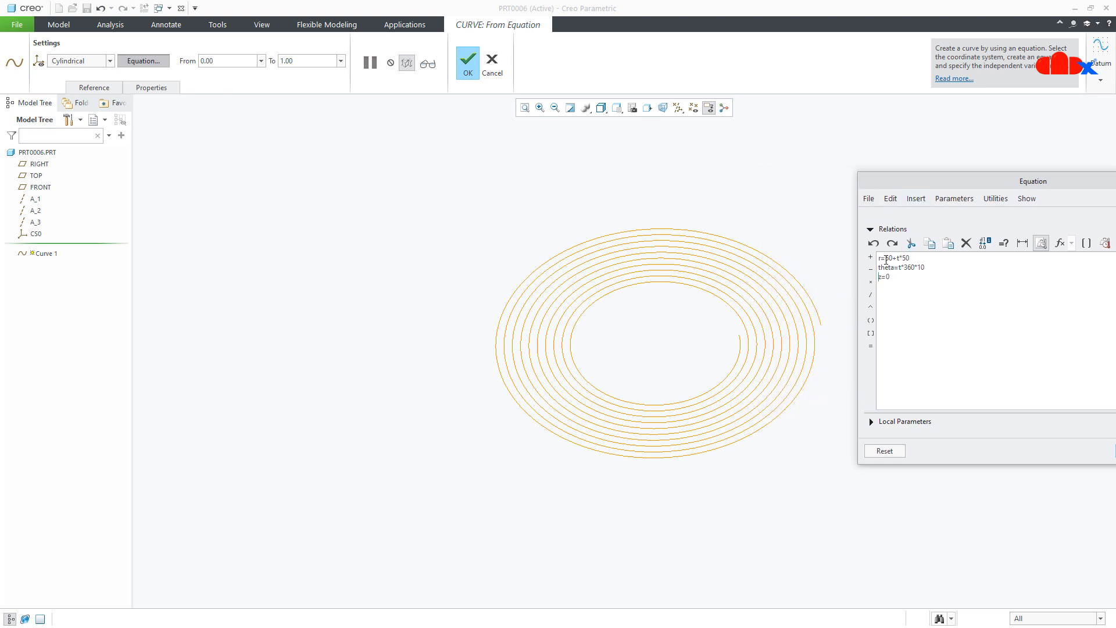
{"action": "left_click_drag", "start_coordinate": [885, 260], "coordinate": [892, 259]}
{"action": "double_click", "coordinate": [909, 268]}
{"action": "double_click", "coordinate": [922, 267]}
{"action": "left_click_drag", "start_coordinate": [1022, 183], "coordinate": [937, 174]}
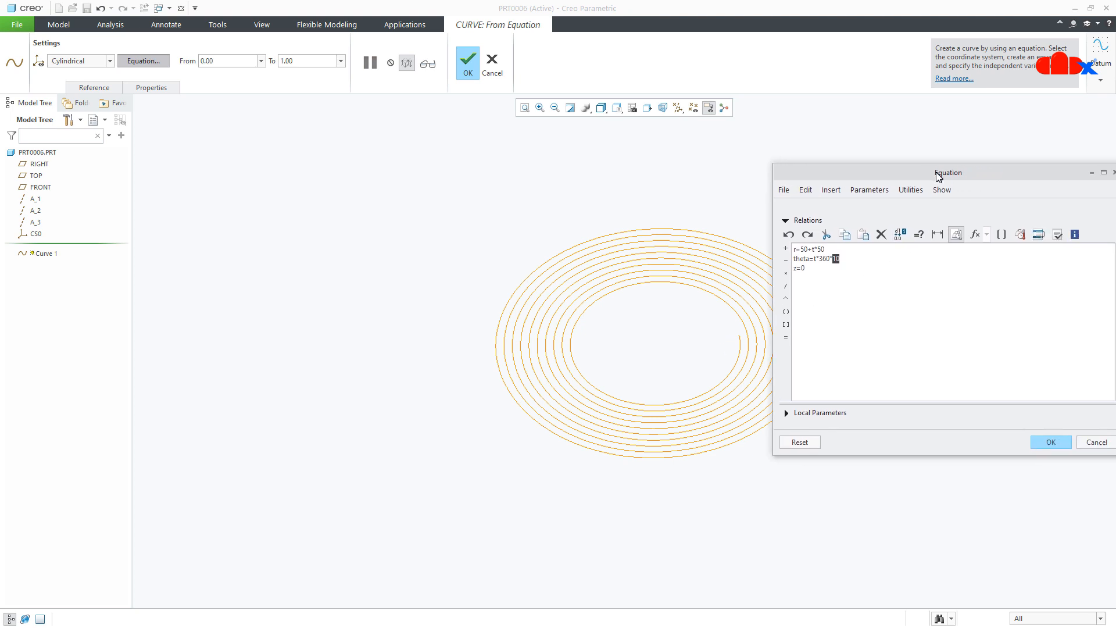
{"action": "left_click", "coordinate": [1051, 442]}
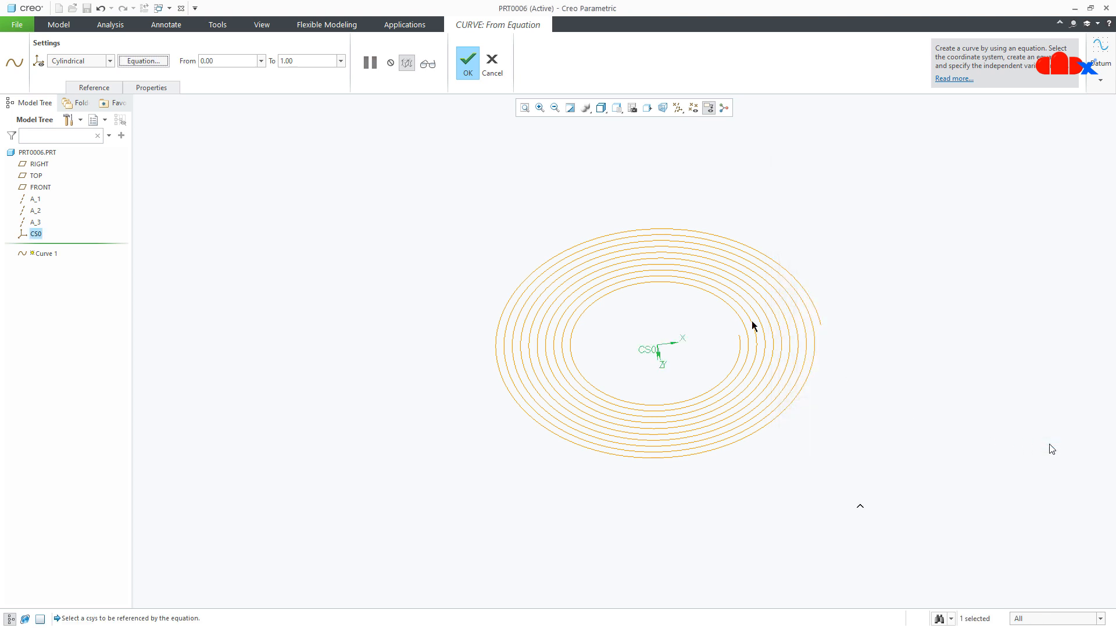
{"action": "left_click", "coordinate": [471, 68]}
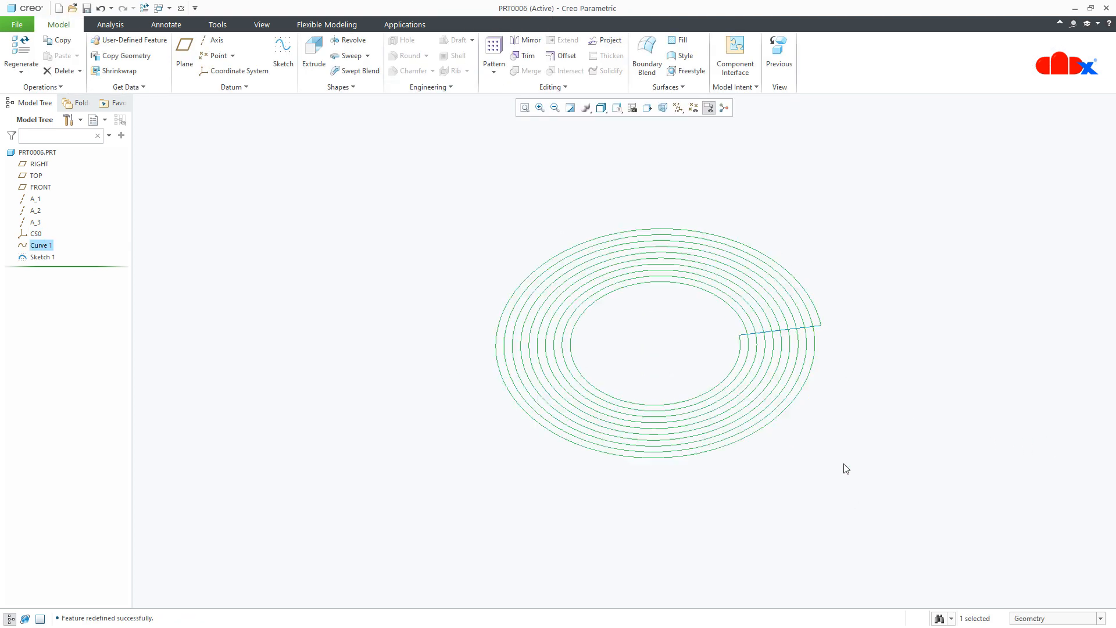
{"action": "mouse_move", "coordinate": [861, 511]}
{"action": "middle_mouse_down"}
{"action": "mouse_move", "coordinate": [849, 481]}
{"action": "mouse_move", "coordinate": [835, 494]}
{"action": "middle_mouse_up"}
{"action": "key", "text": "ctrl+d"}
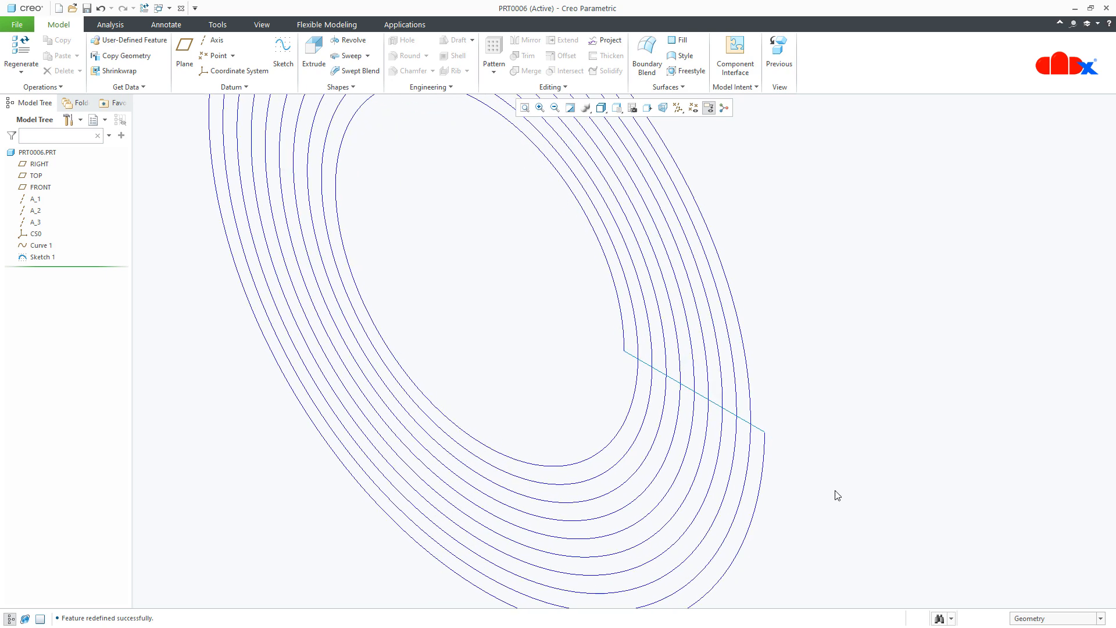
{"action": "scroll", "coordinate": [837, 495], "scroll_direction": "up", "scroll_amount": 3}
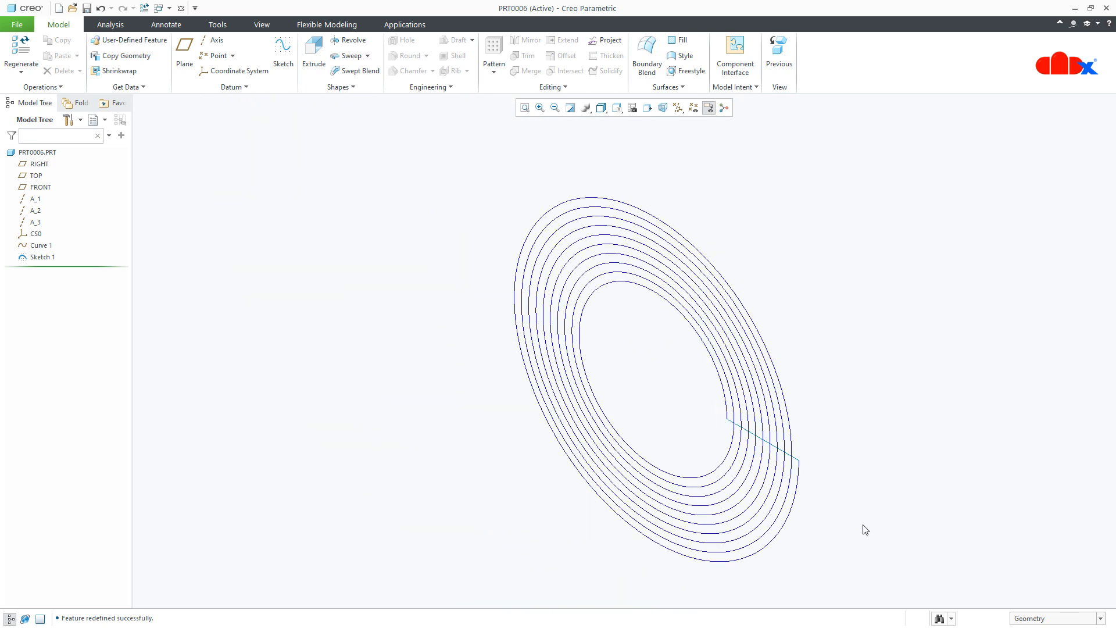